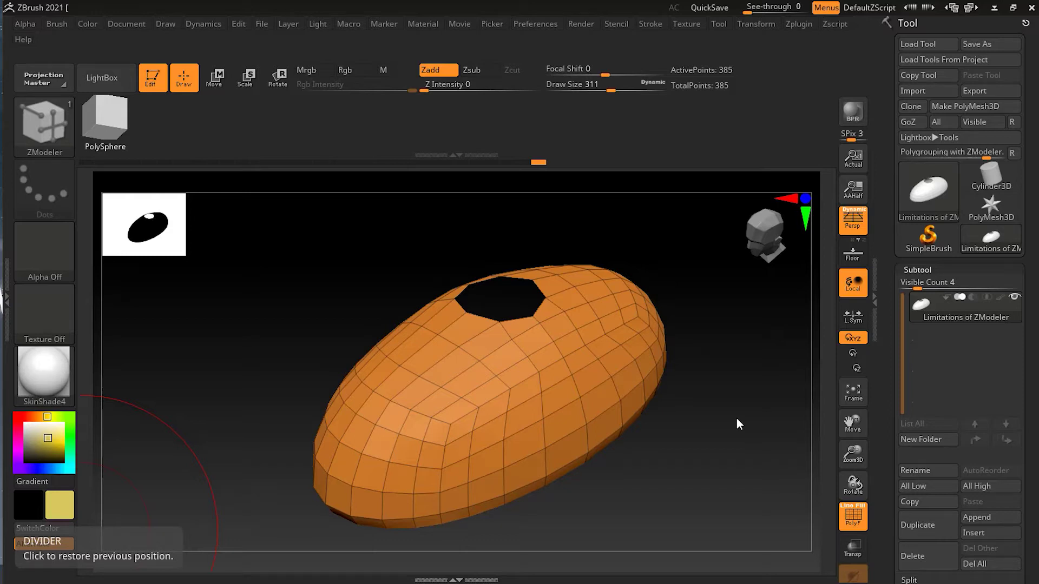
# Step: Orbit and zoom in on the oval mesh to inspect the octagonal hole in its top
pyautogui.moveTo(740, 417)
pyautogui.mouseDown()
pyautogui.moveTo(759, 408)
pyautogui.moveTo(724, 426)
pyautogui.moveTo(740, 420)
pyautogui.moveTo(729, 432)
pyautogui.mouseUp()
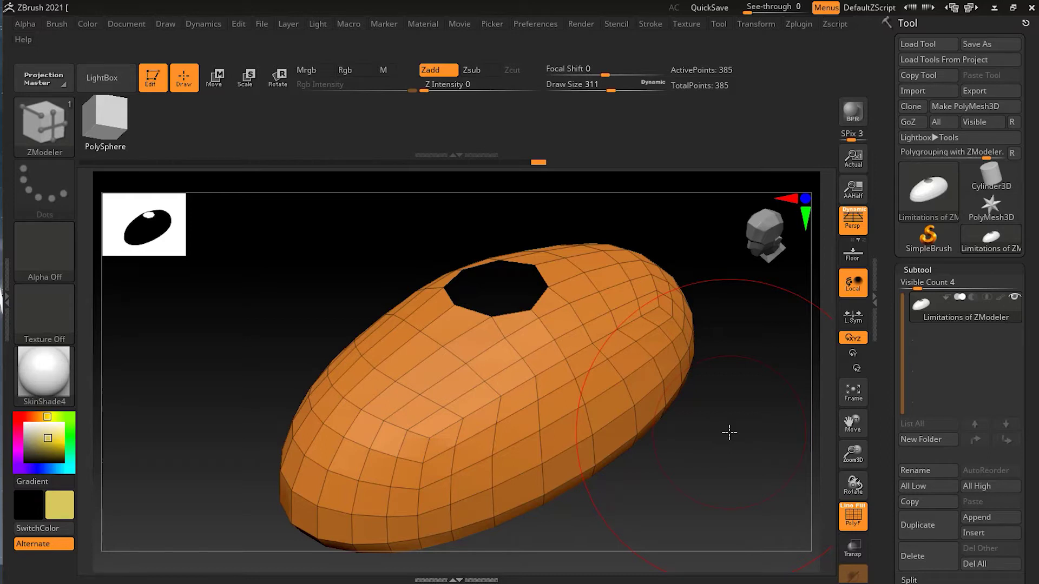
pyautogui.moveTo(729, 432); pyautogui.dragTo(688, 444)
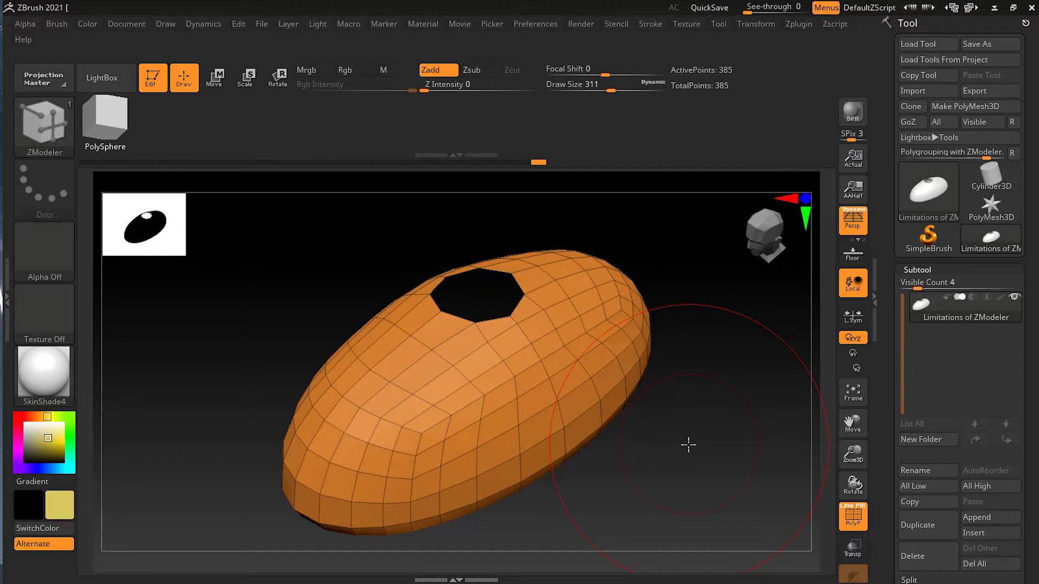
pyautogui.keyDown('alt'); pyautogui.moveTo(689, 445); pyautogui.dragTo(729, 431); pyautogui.keyUp('alt')
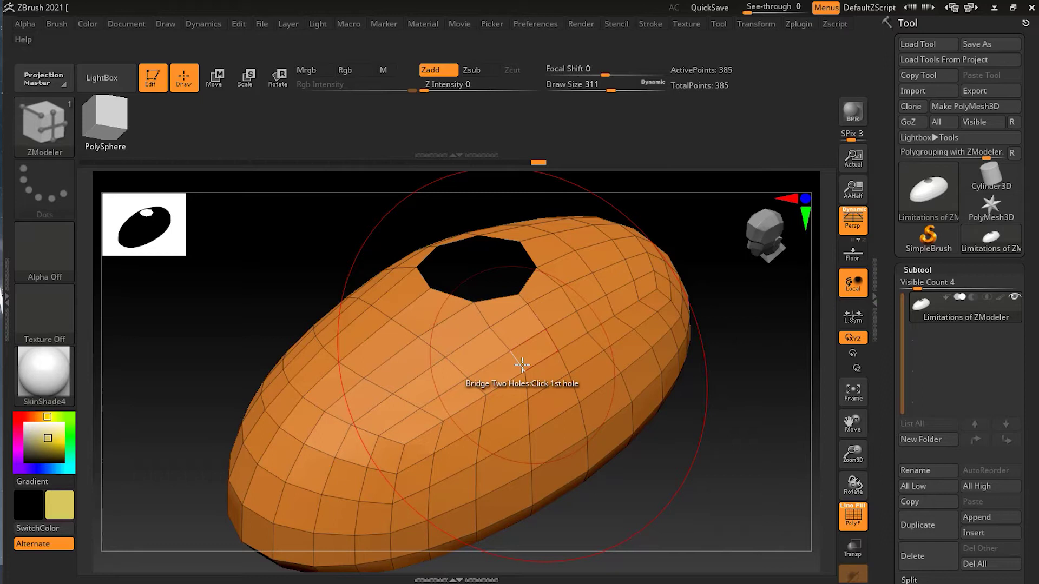
# Step: Divide the oval mesh twice in Tool > Geometry, raising it to 6,097 points
pyautogui.scroll(-10, 1033, 250)
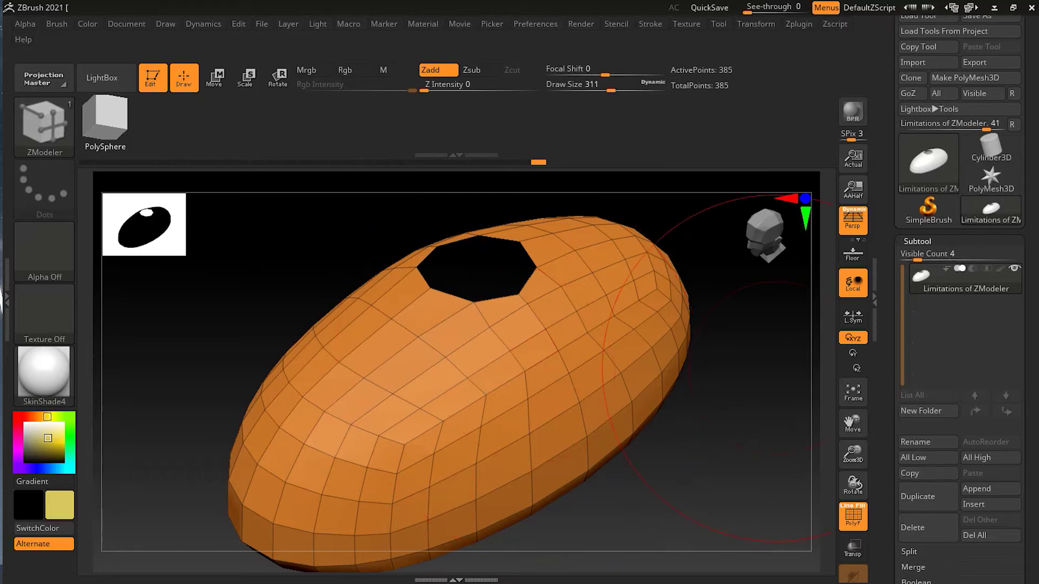
pyautogui.click(932, 384)
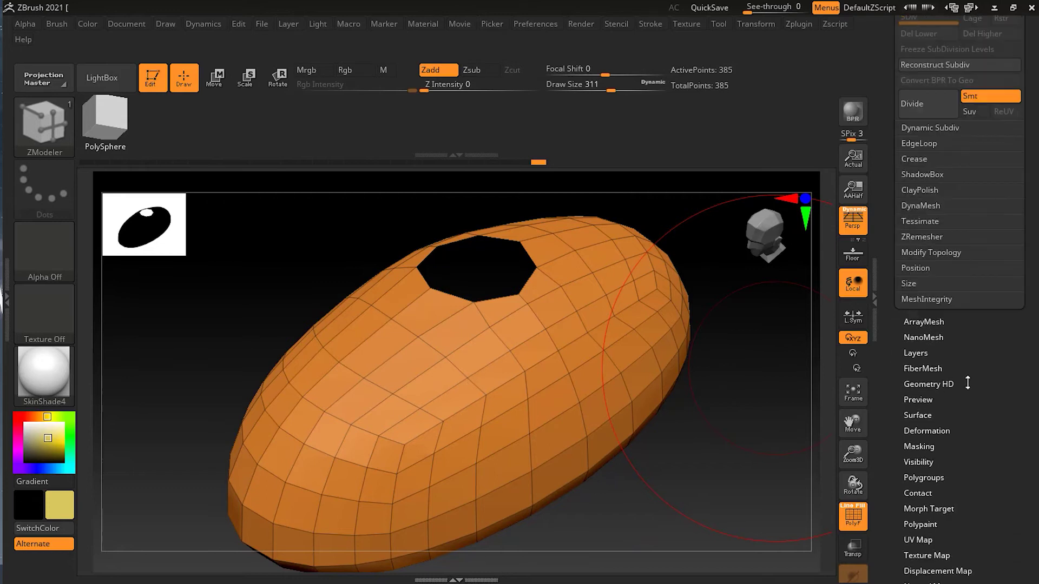
pyautogui.scroll(8, 943, 316)
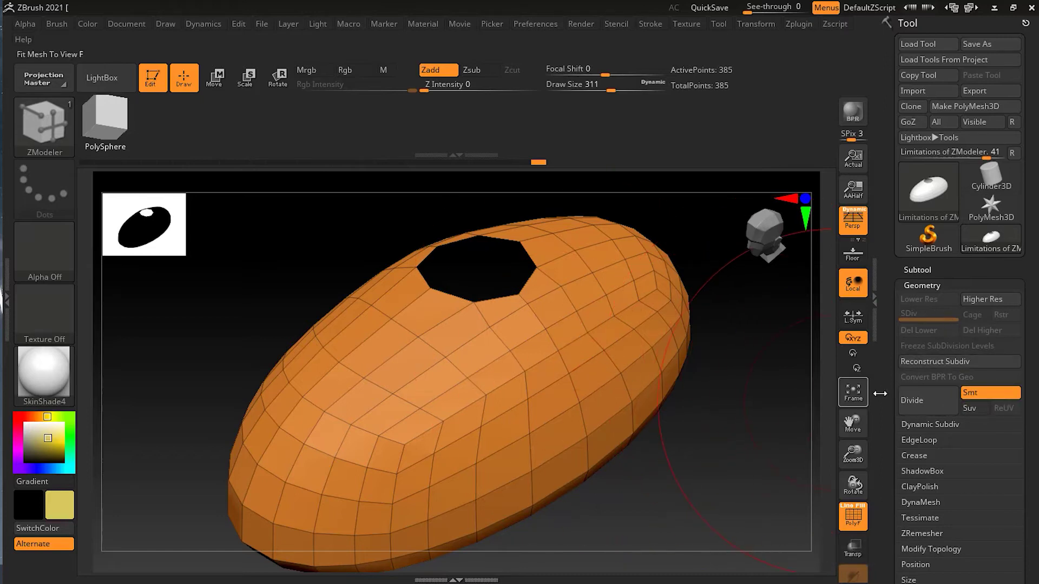
pyautogui.click(927, 400)
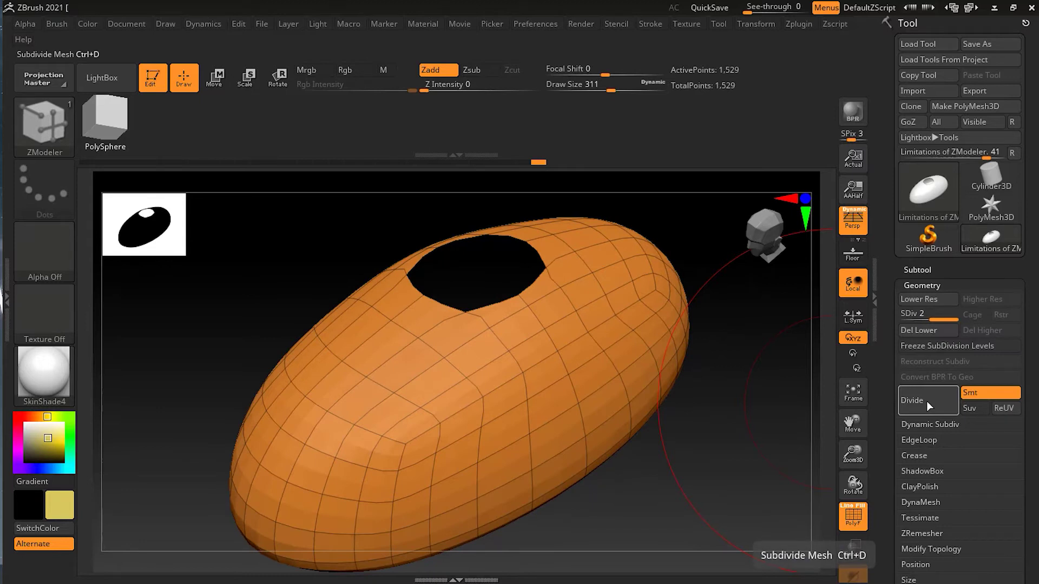
pyautogui.click(926, 401)
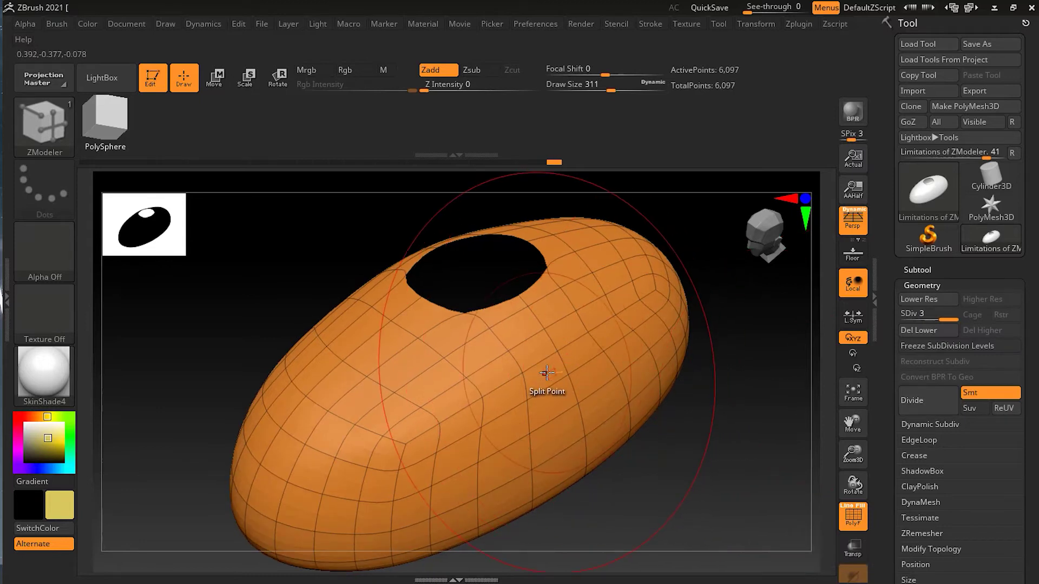
pyautogui.click(572, 369)
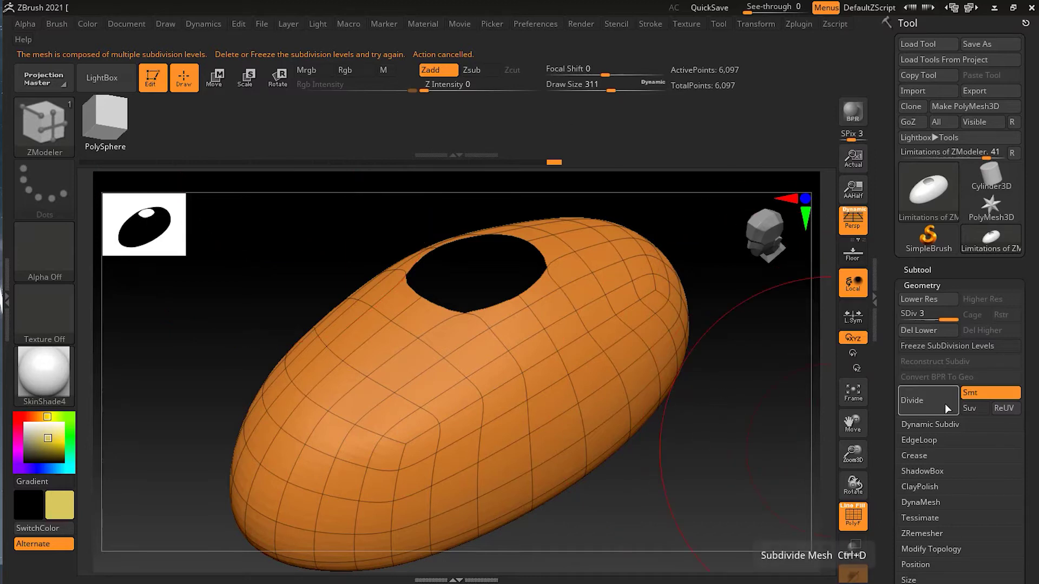
# Step: Freeze the subdivision levels back to the 385-point base and hide the polygroup colours
pyautogui.click(935, 347)
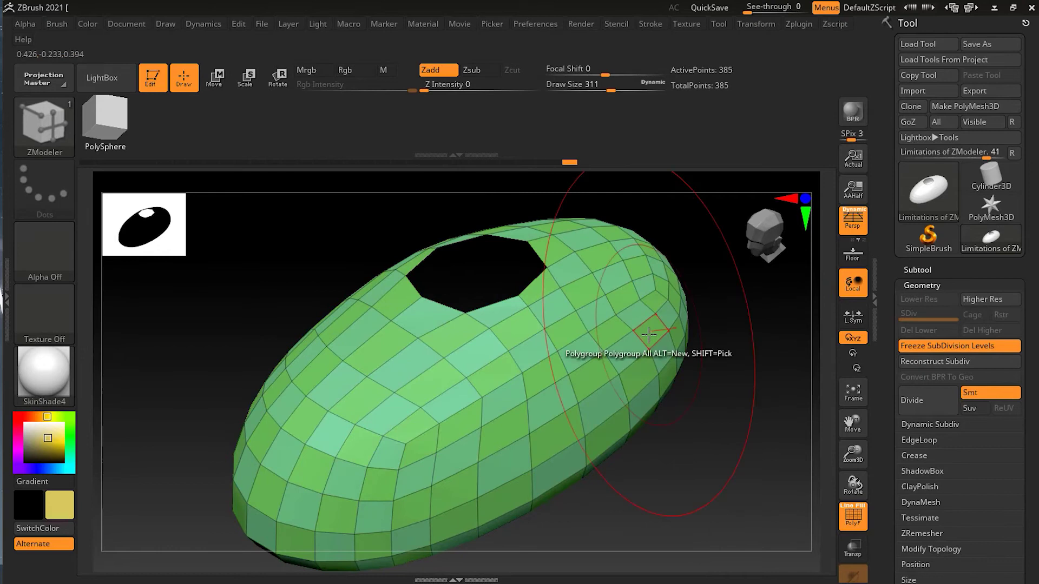
pyautogui.hotkey('shift', 'f')
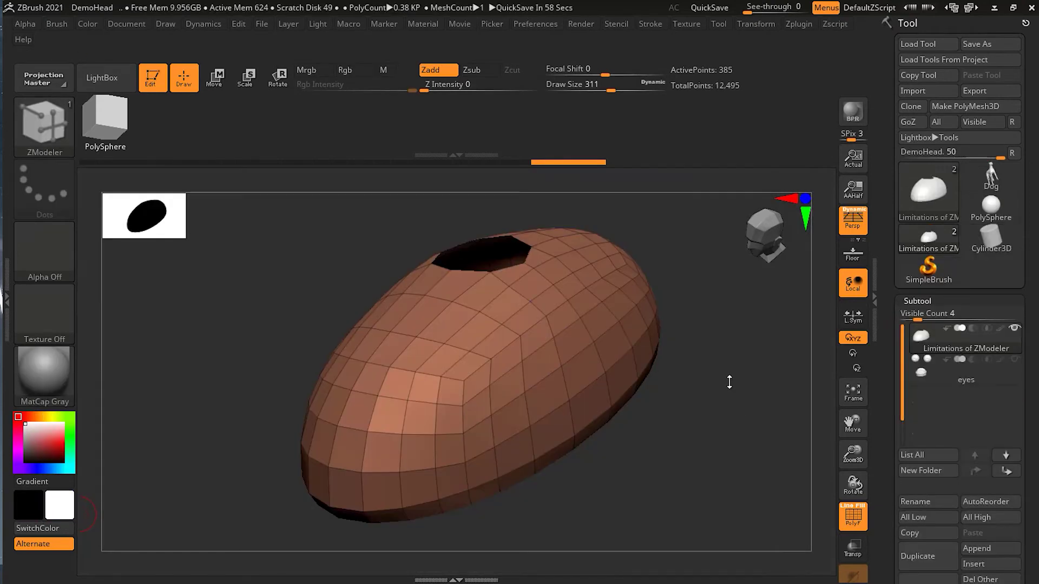
pyautogui.moveTo(728, 383); pyautogui.dragTo(742, 296)
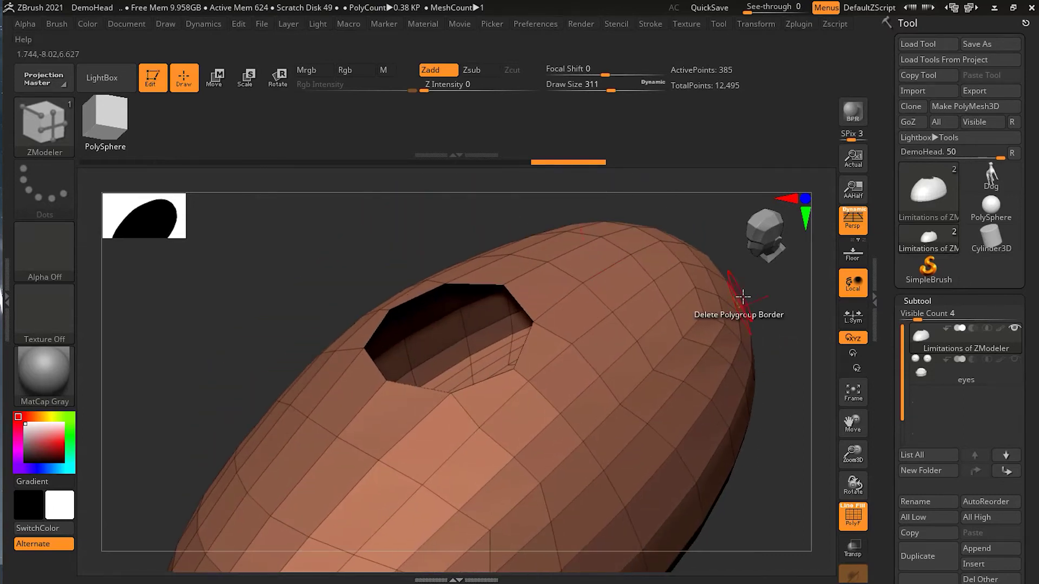
# Step: Turn the hole to the top and set the ZModeler edge action to Extrude with EdgeLoop target
pyautogui.moveTo(784, 327); pyautogui.dragTo(779, 327)
pyautogui.moveTo(489, 262); pyautogui.dragTo(368, 346)
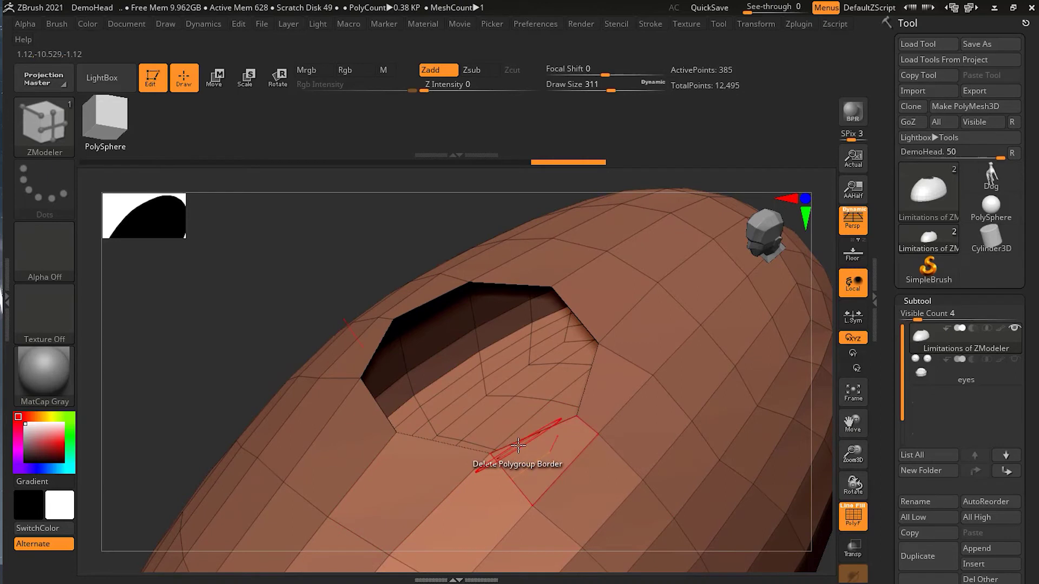
pyautogui.press('space')
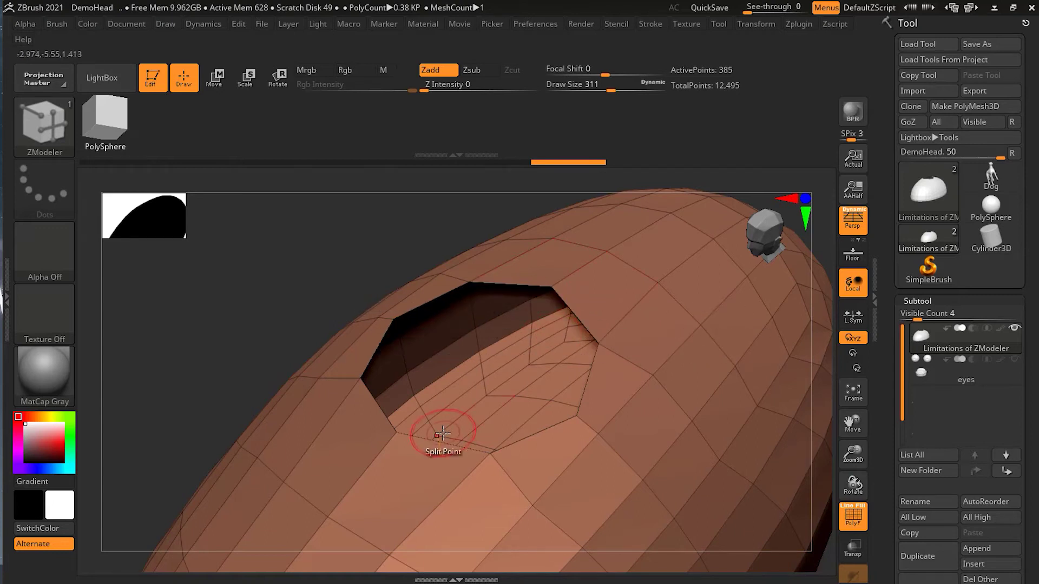
pyautogui.press('space')
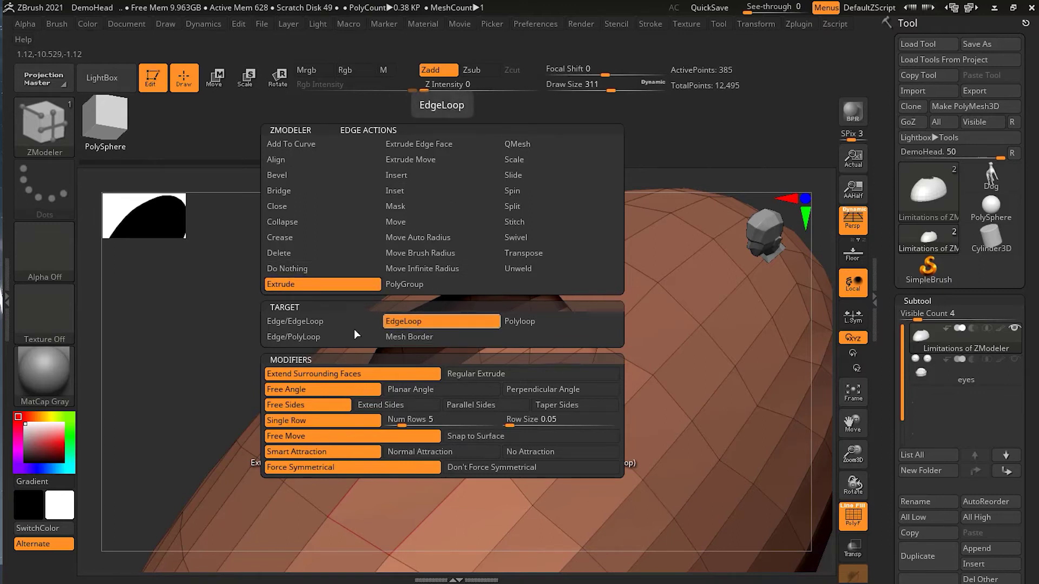
# Step: Set the ZModeler polygon and point actions to Do Nothing, then undo a trial edge extrusion
pyautogui.click(457, 327)
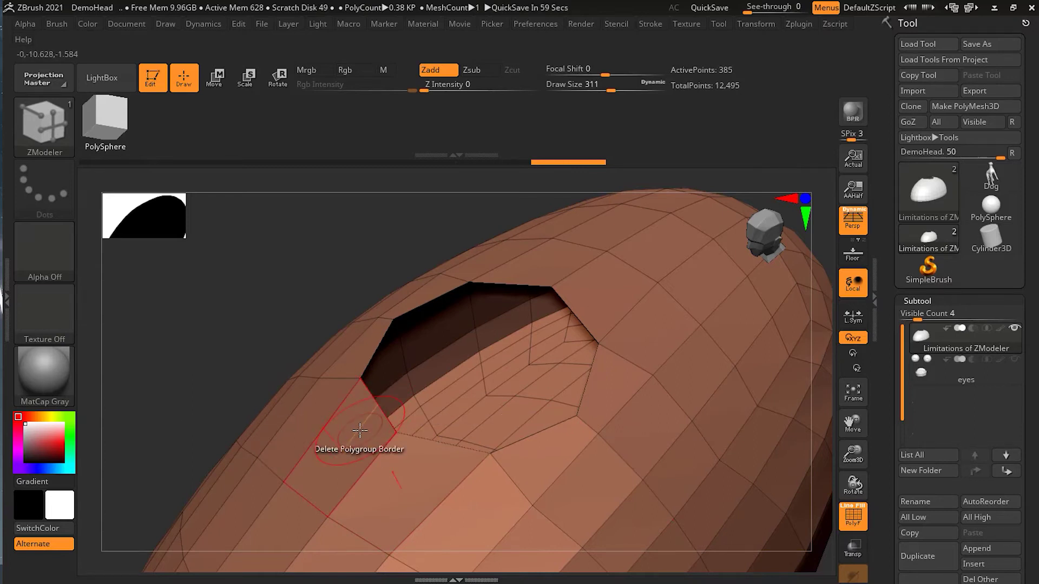
pyautogui.press('space')
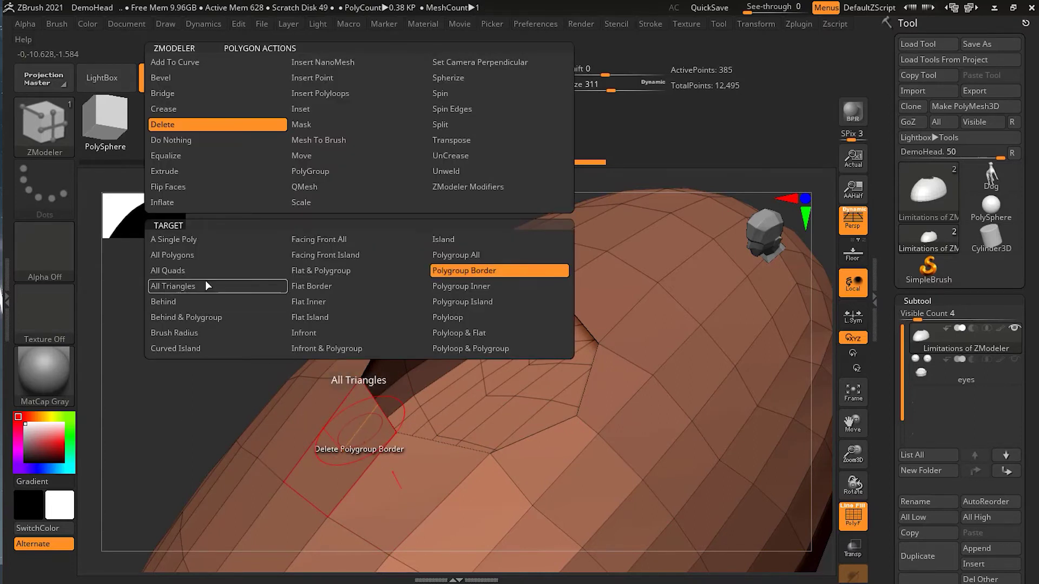
pyautogui.click(192, 140)
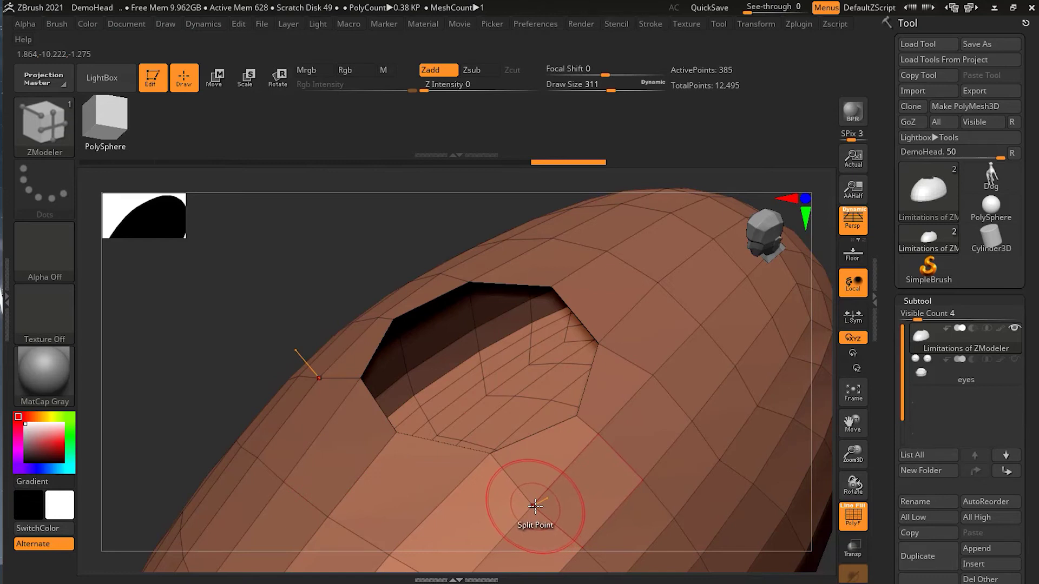
pyautogui.press('space')
pyautogui.click(427, 362)
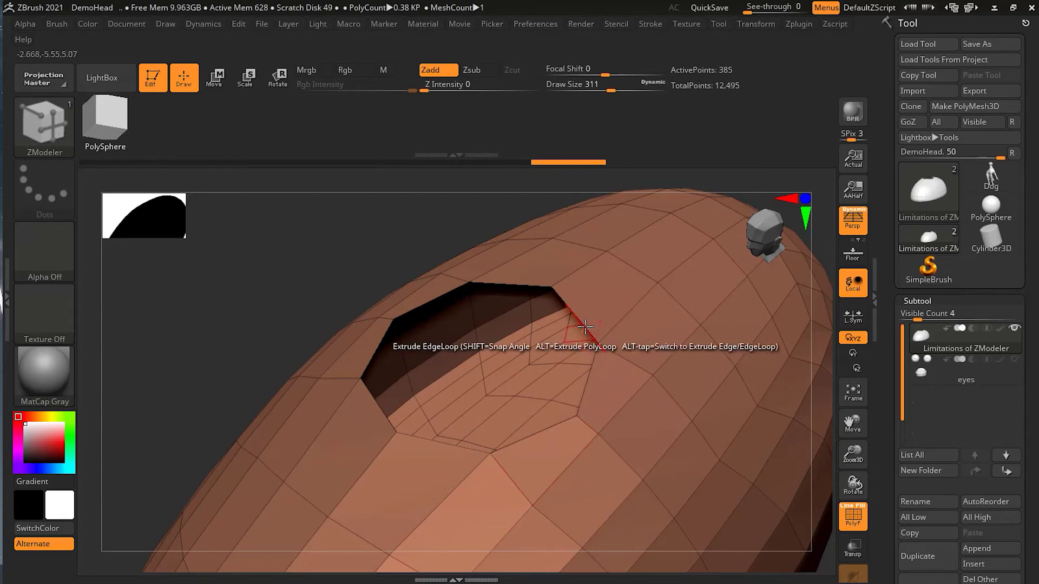
pyautogui.moveTo(527, 283); pyautogui.dragTo(475, 225)
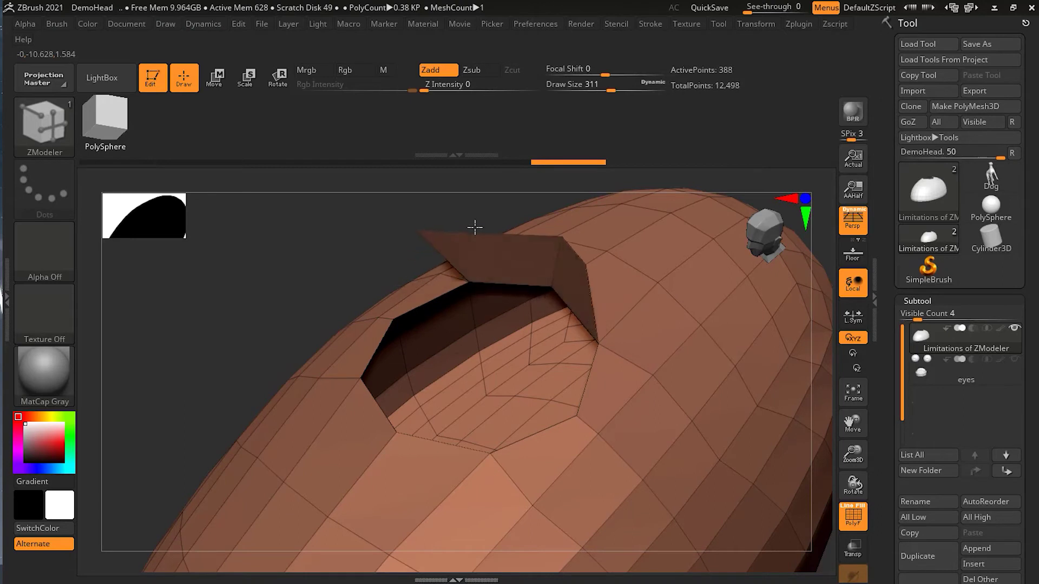
pyautogui.hotkey('ctrl', 'z')
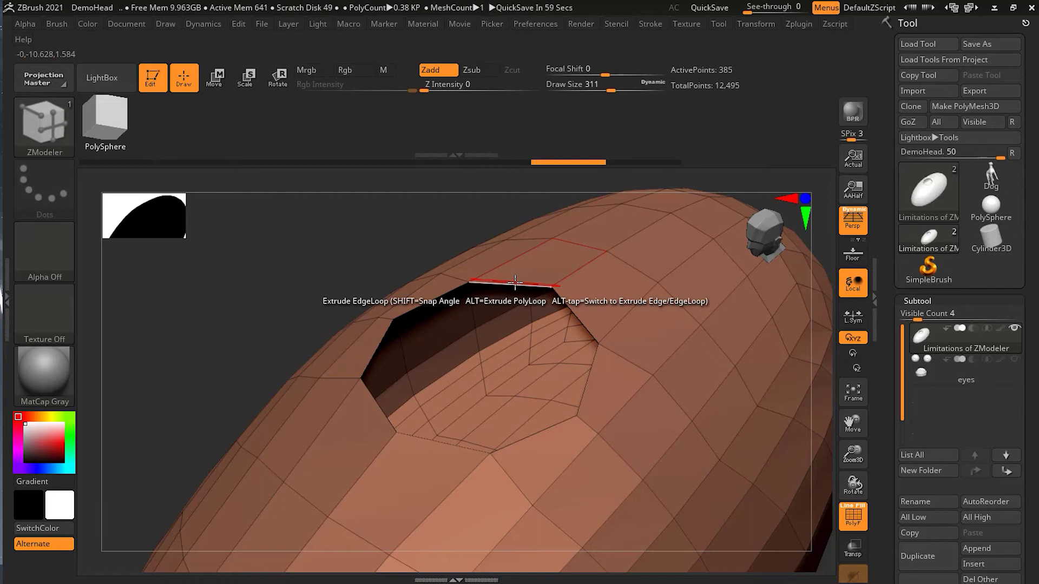
# Step: Set the edge Extrude target to Mesh Border, test-extrude the rim into a ring, then undo it
pyautogui.press('space')
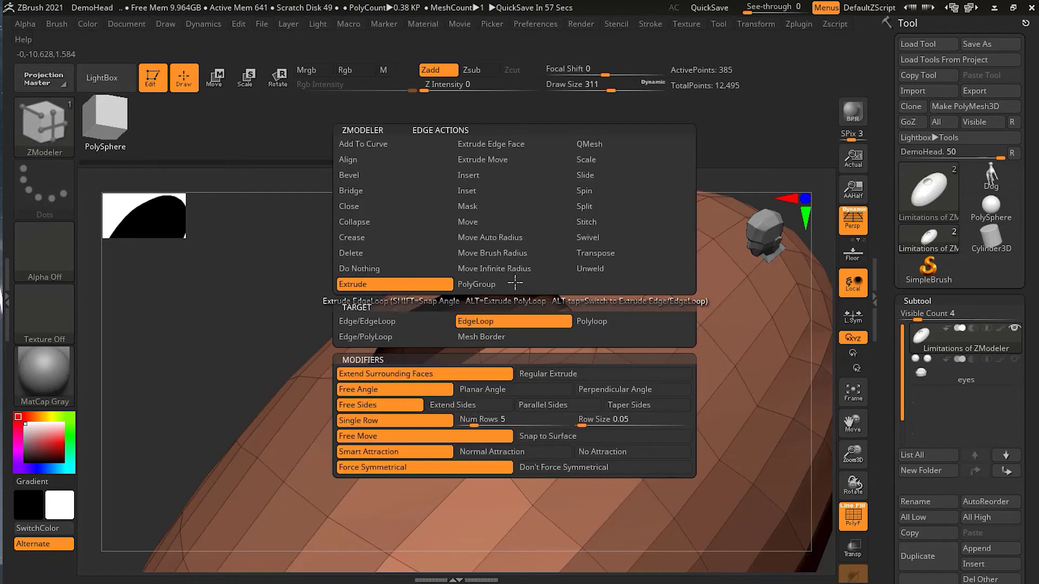
pyautogui.click(502, 336)
pyautogui.moveTo(592, 337); pyautogui.dragTo(502, 204)
pyautogui.moveTo(281, 336); pyautogui.dragTo(303, 322)
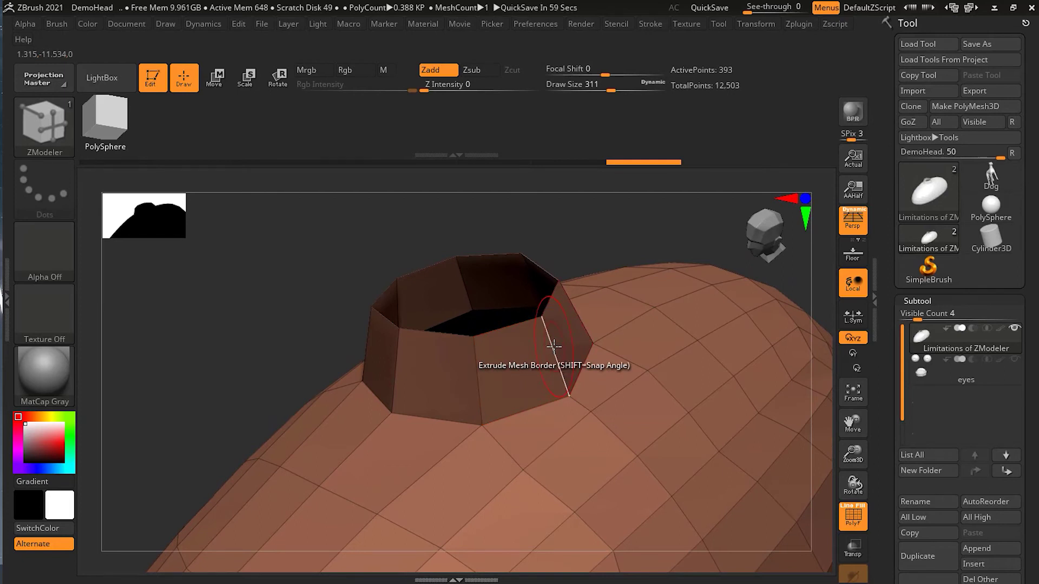
pyautogui.hotkey('ctrl', 'z')
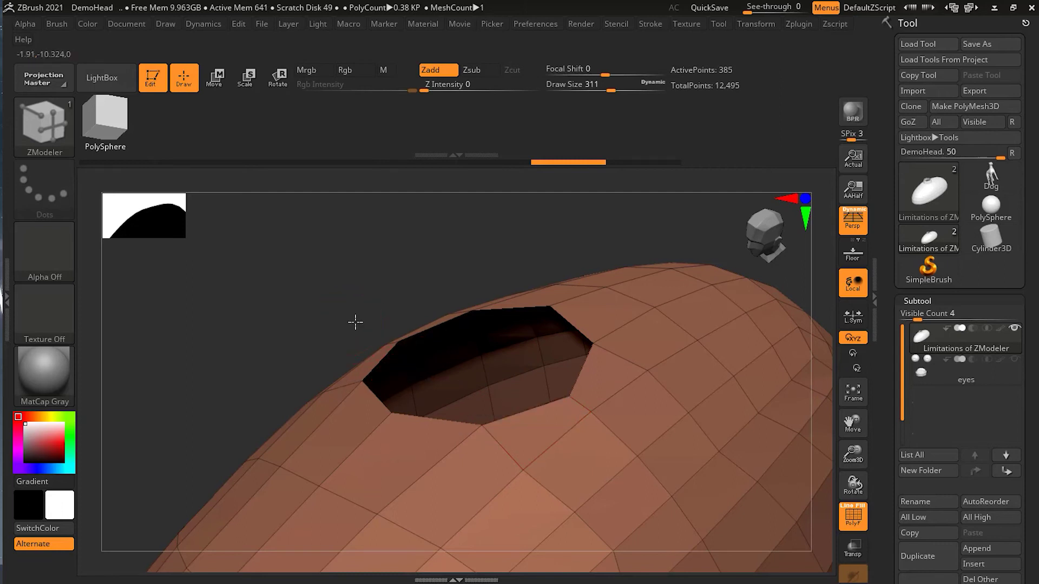
pyautogui.moveTo(355, 323); pyautogui.dragTo(383, 322)
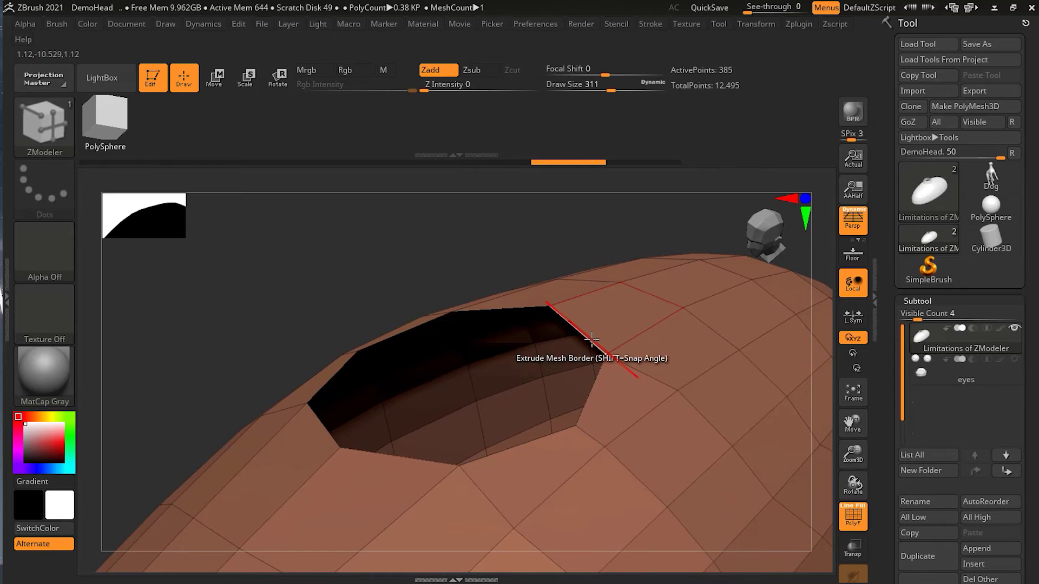
pyautogui.press('space')
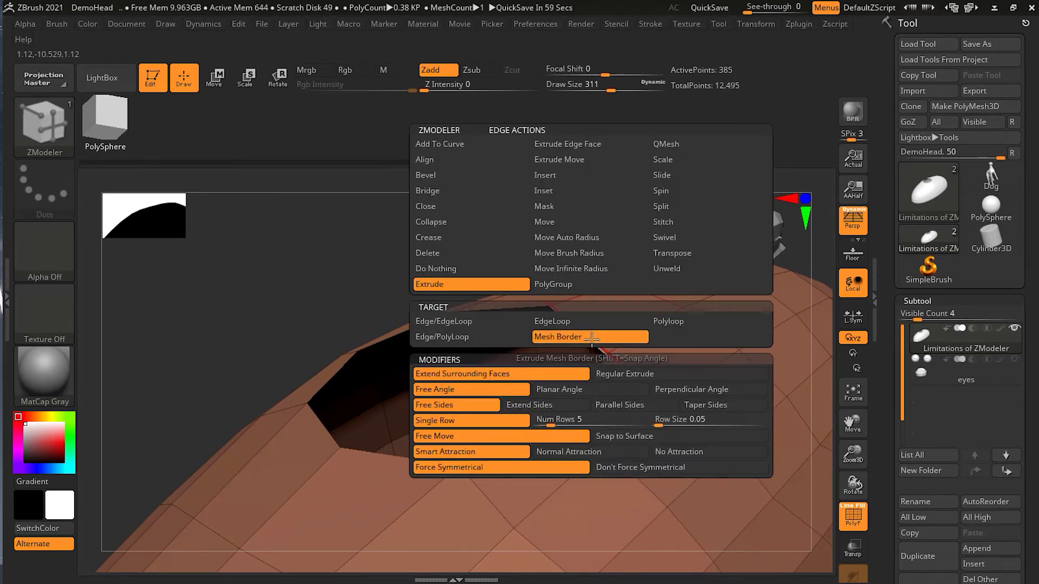
# Step: Switch the edge action to Insert Single EdgeLoop and add three loops around the hole
pyautogui.click(581, 178)
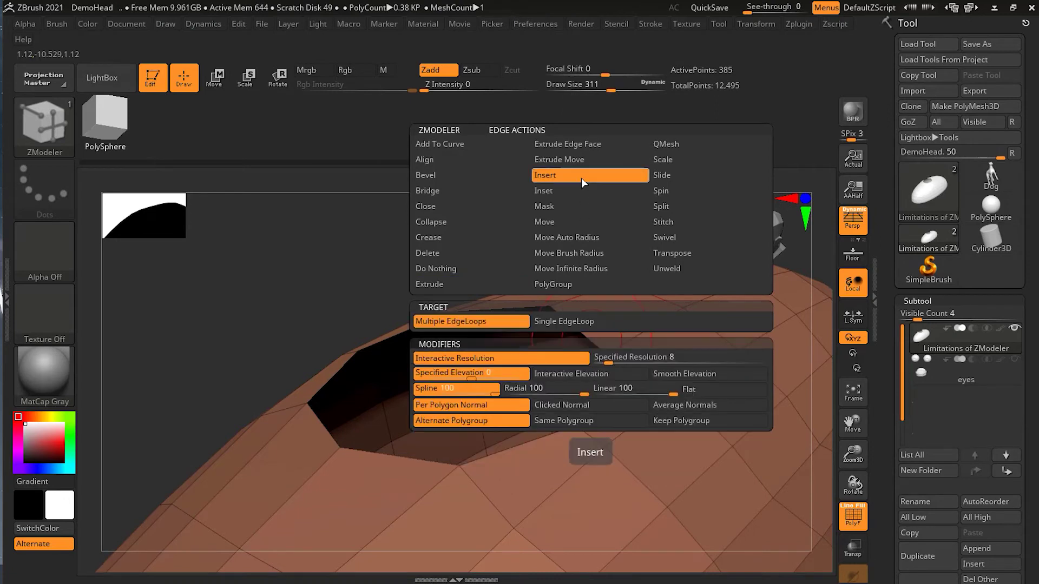
pyautogui.click(560, 321)
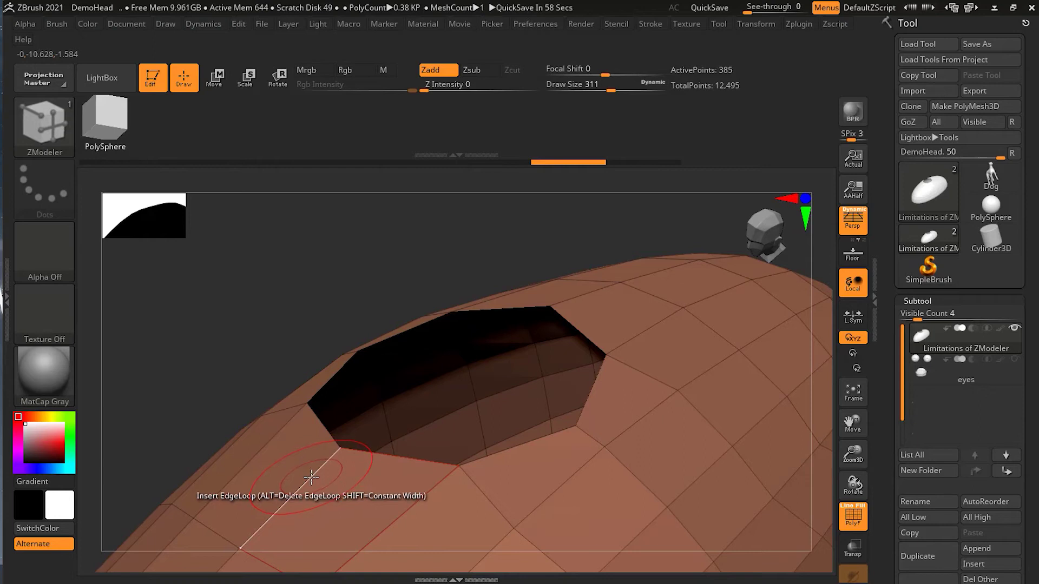
pyautogui.click(311, 476)
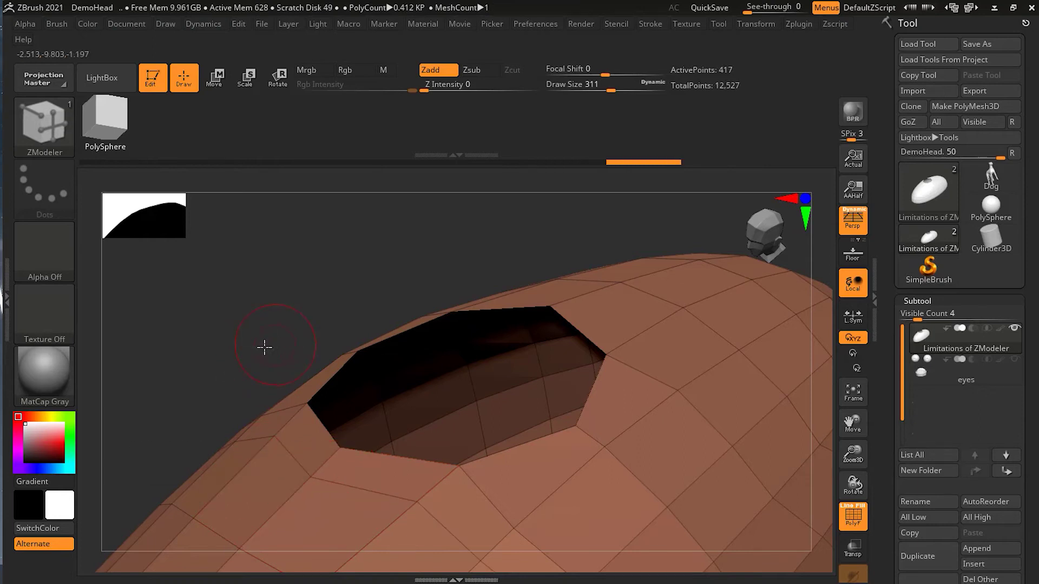
pyautogui.moveTo(261, 343); pyautogui.dragTo(348, 389)
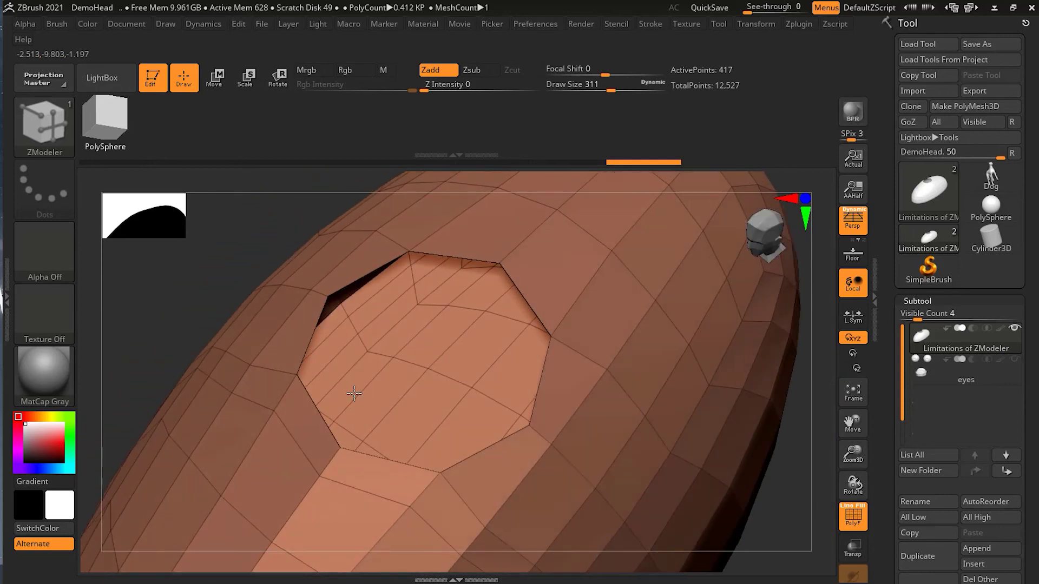
pyautogui.click(473, 507)
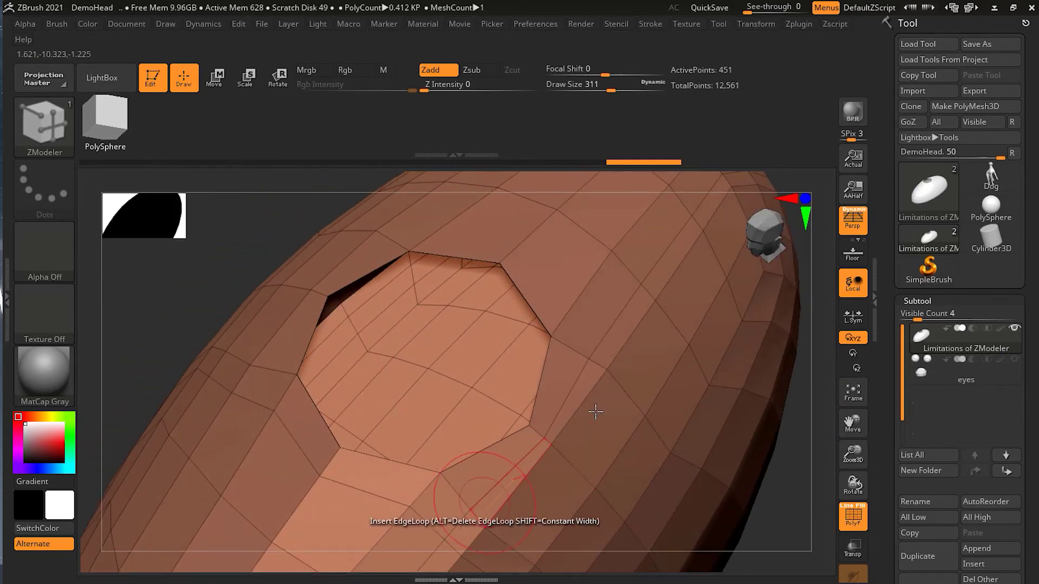
pyautogui.click(579, 294)
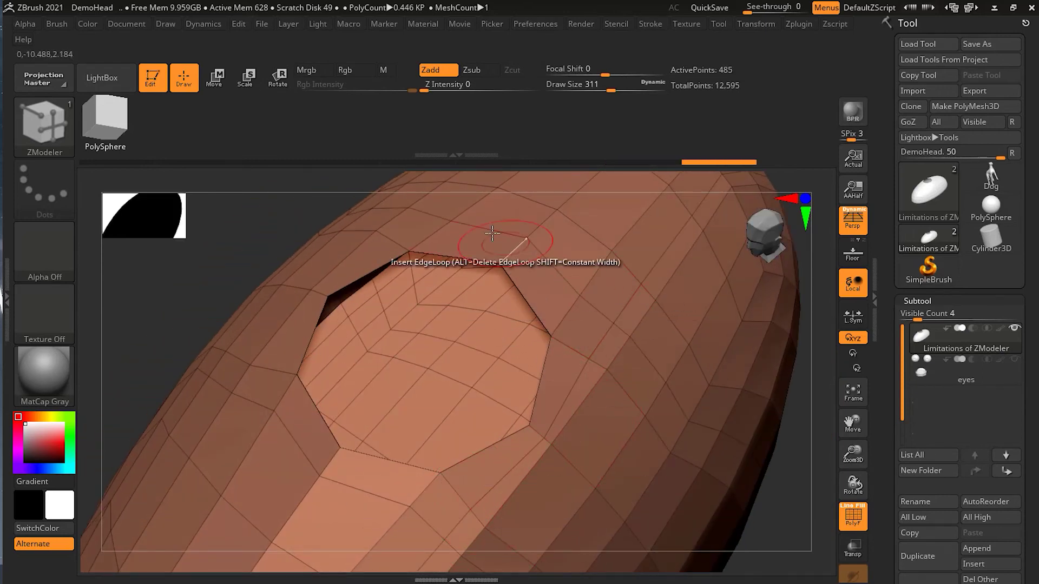
pyautogui.click(380, 241)
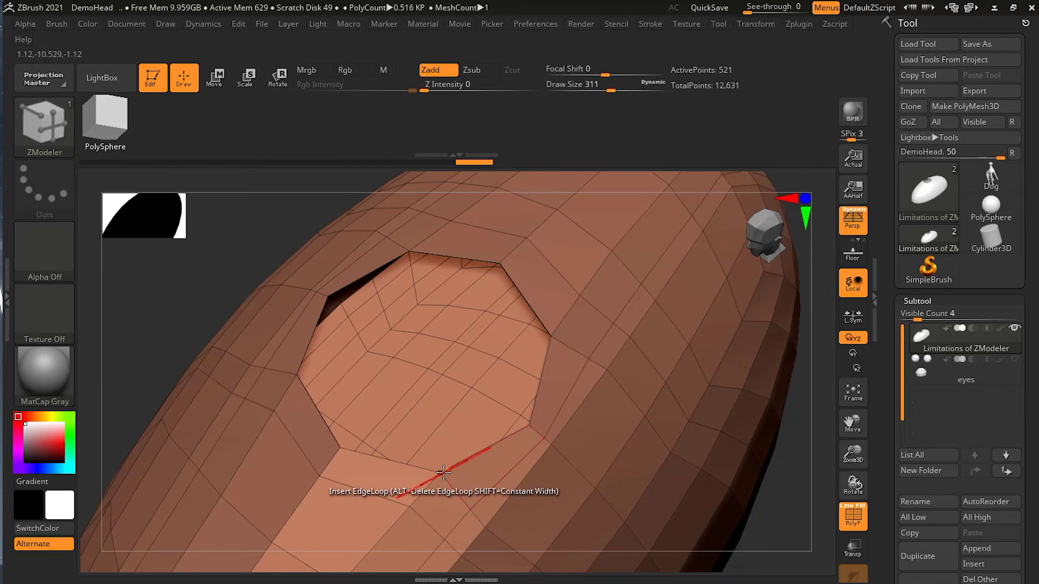
pyautogui.press('space')
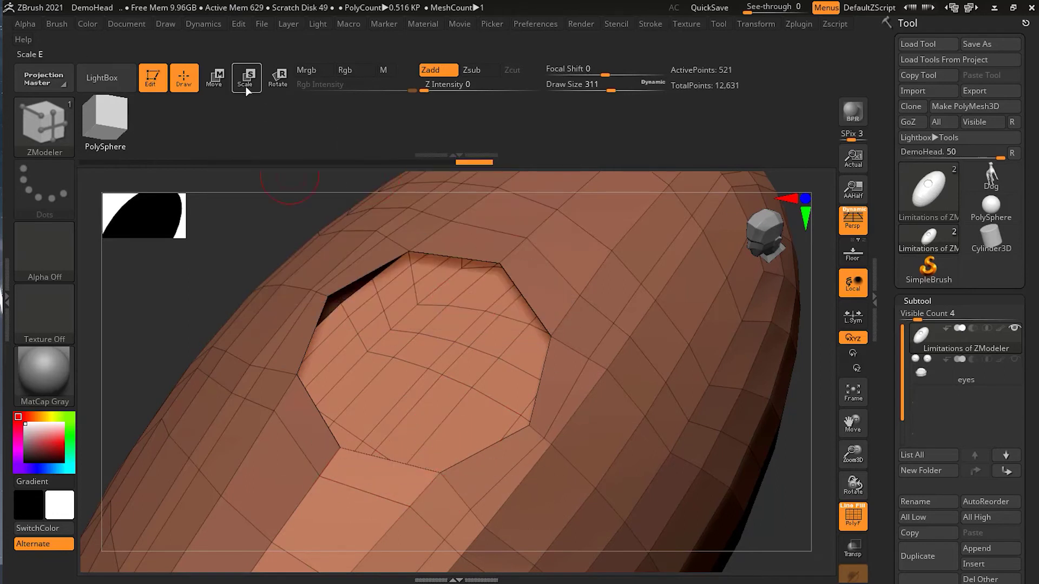
# Step: Enter Move Transpose mode, orbit around the hole to inspect it, then return to Draw
pyautogui.click(216, 77)
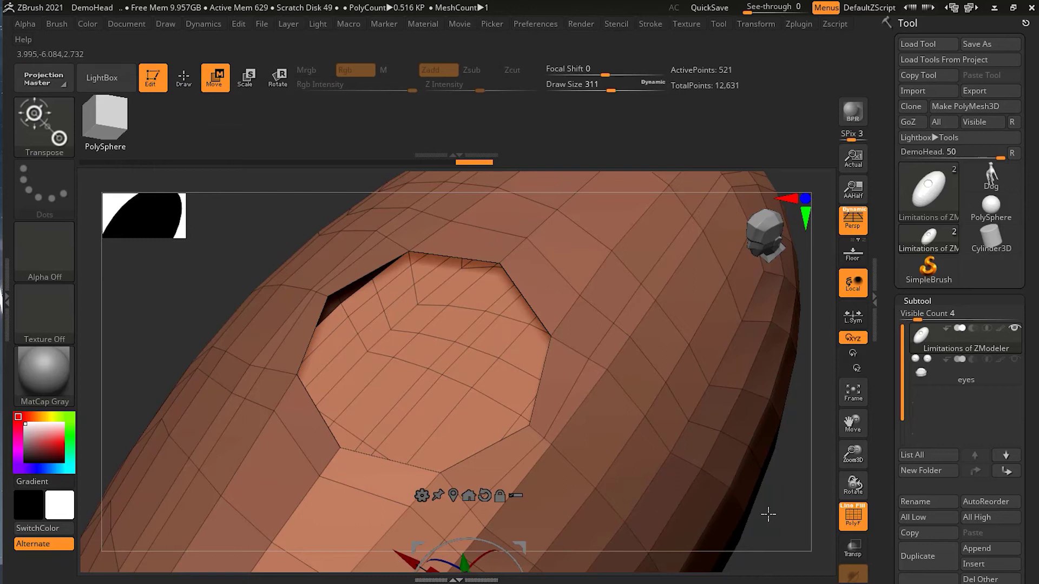
pyautogui.moveTo(768, 514); pyautogui.dragTo(689, 487)
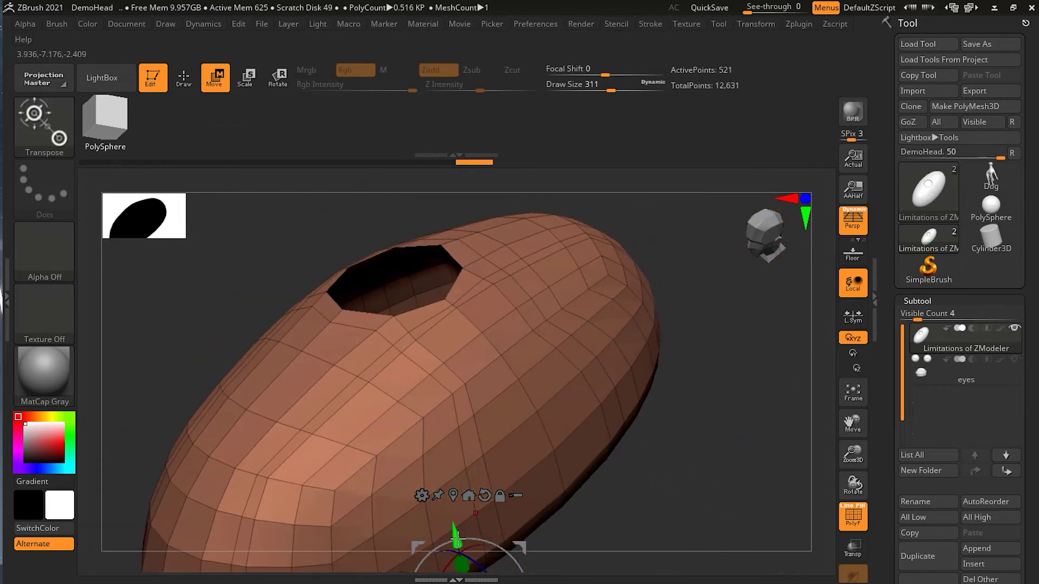
pyautogui.moveTo(457, 538); pyautogui.dragTo(456, 544)
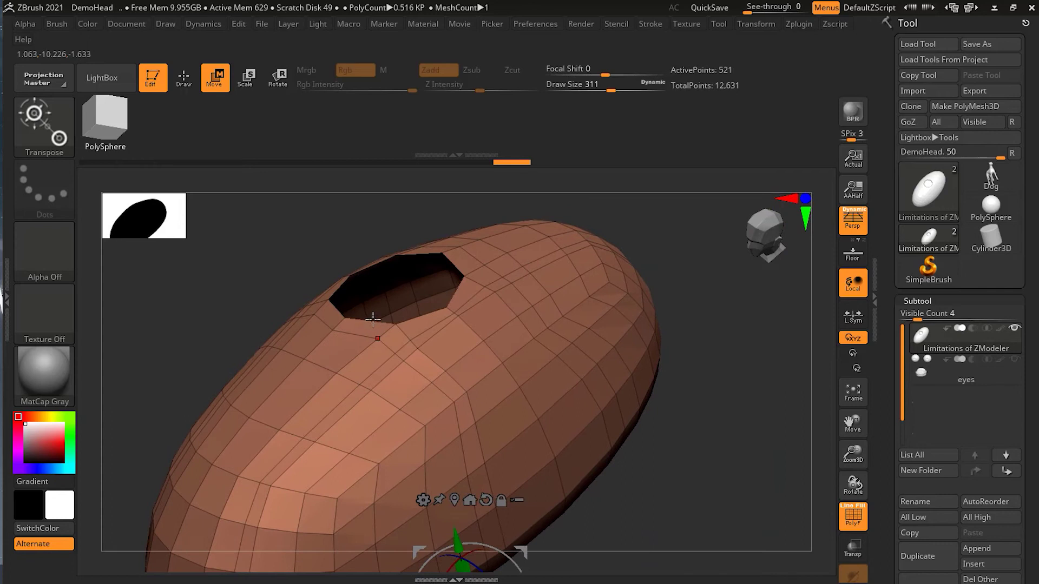
pyautogui.moveTo(727, 338); pyautogui.dragTo(744, 355)
pyautogui.press('space')
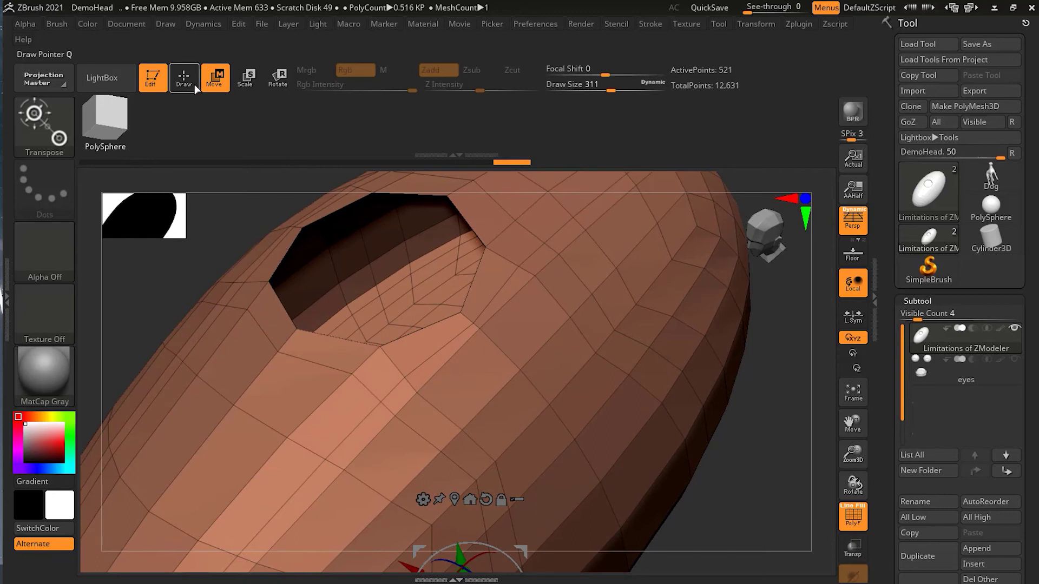
pyautogui.click(194, 84)
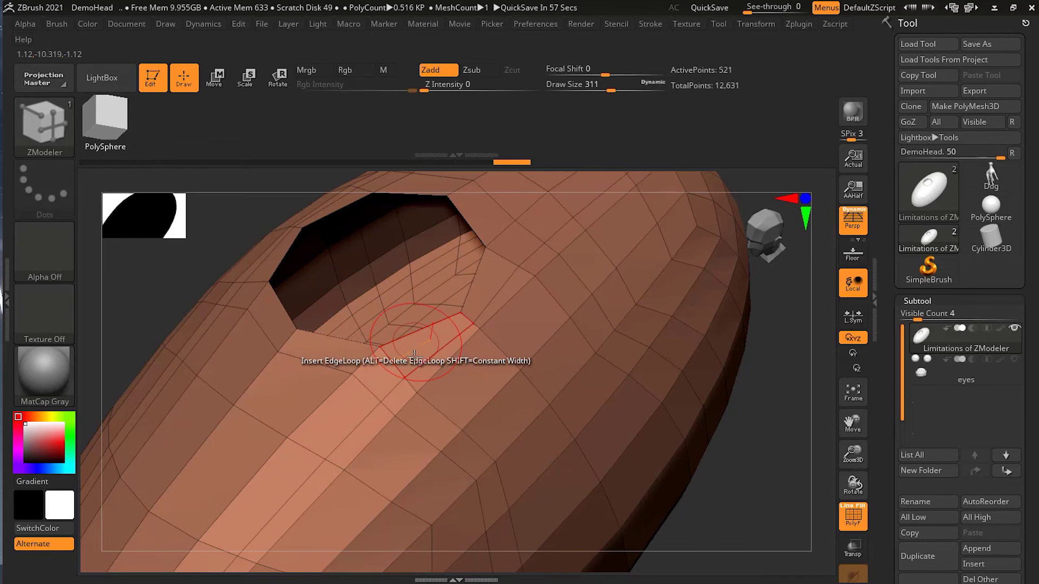
# Step: Set the ZModeler polygon action to Move with the A Single Poly target
pyautogui.press('space')
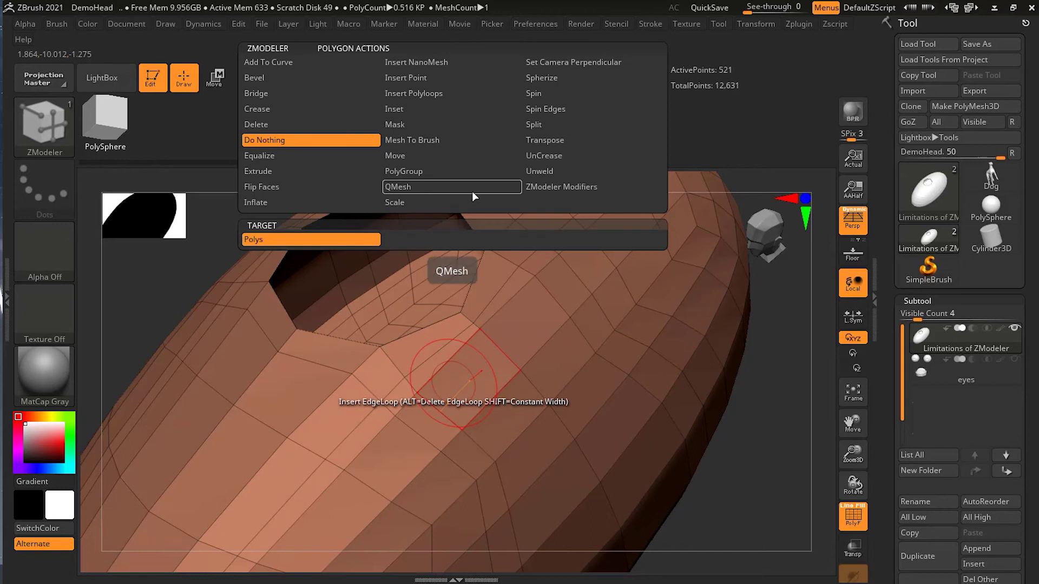
pyautogui.click(425, 155)
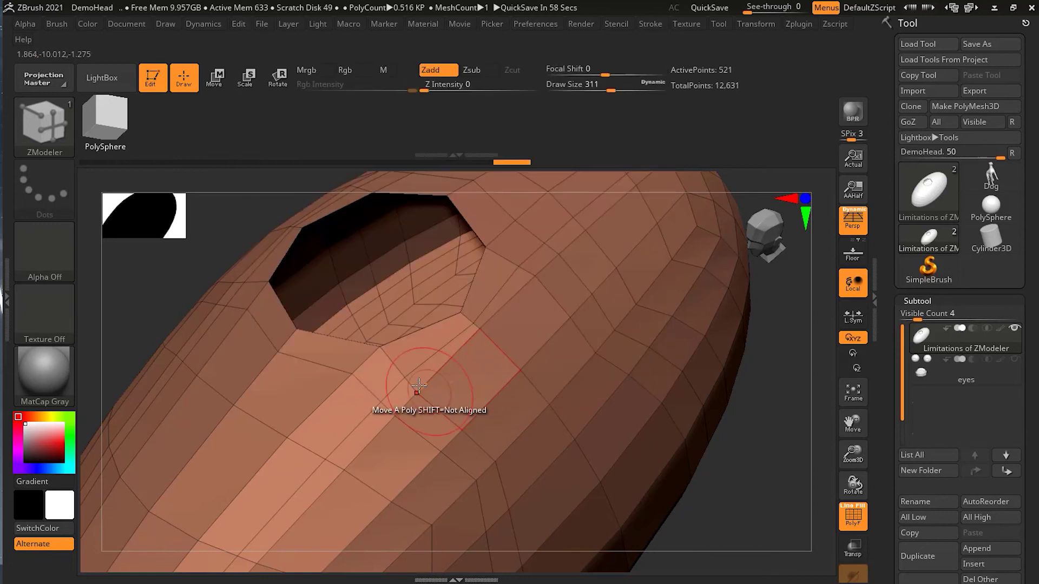
pyautogui.moveTo(341, 360)
pyautogui.keyDown('alt'); pyautogui.mouseDown()
pyautogui.moveTo(377, 364)
pyautogui.moveTo(443, 329)
pyautogui.moveTo(491, 244)
pyautogui.moveTo(463, 205)
pyautogui.moveTo(365, 188)
pyautogui.mouseUp(); pyautogui.keyUp('alt')
pyautogui.press('space')
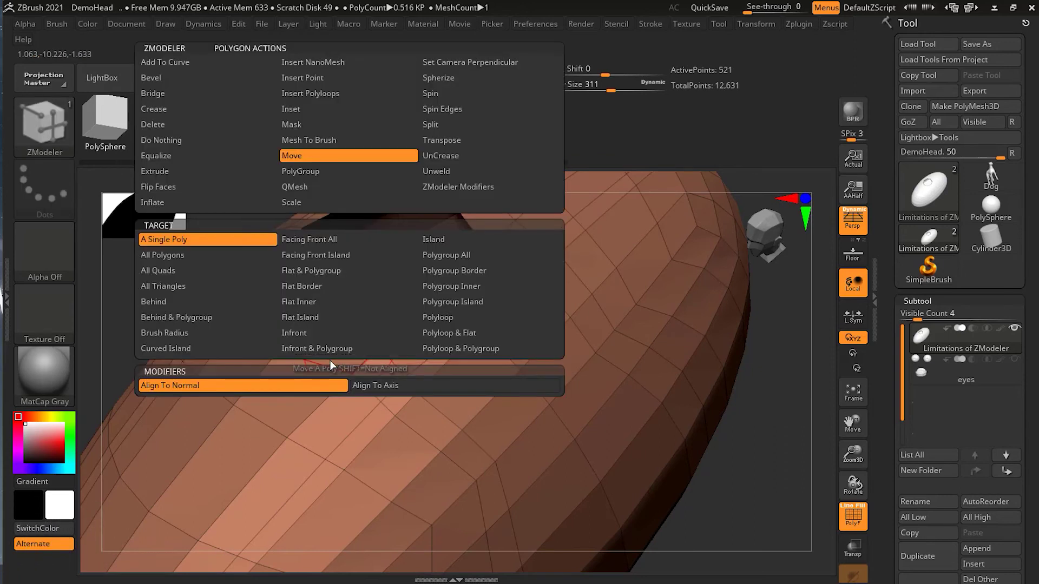
pyautogui.click(330, 361)
# Step: Undo a test polygon move and begin grouping the hole's lower and right rim polygons grey
pyautogui.moveTo(431, 344); pyautogui.dragTo(379, 369)
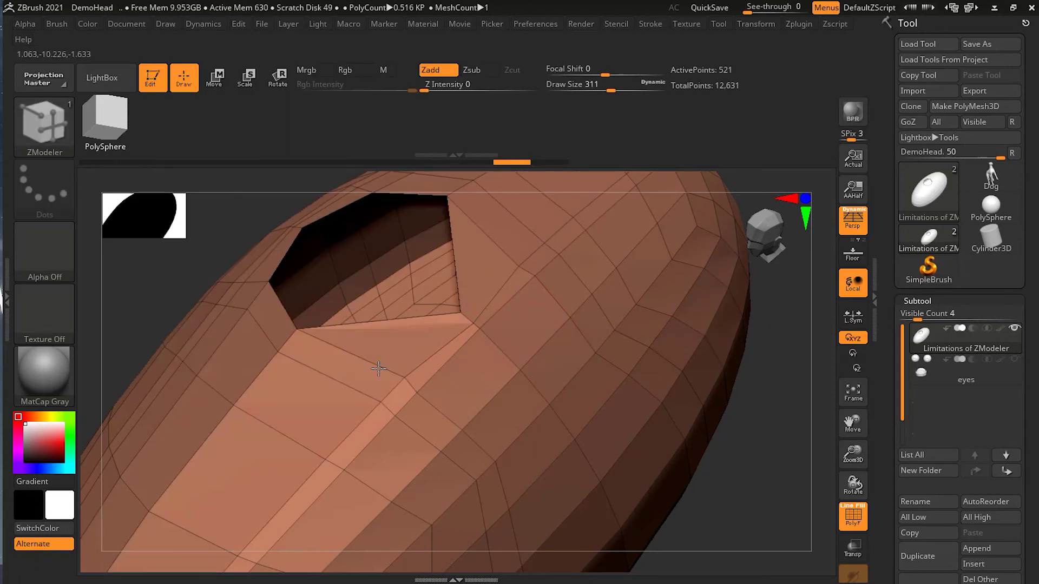
pyautogui.hotkey('ctrl', 'z')
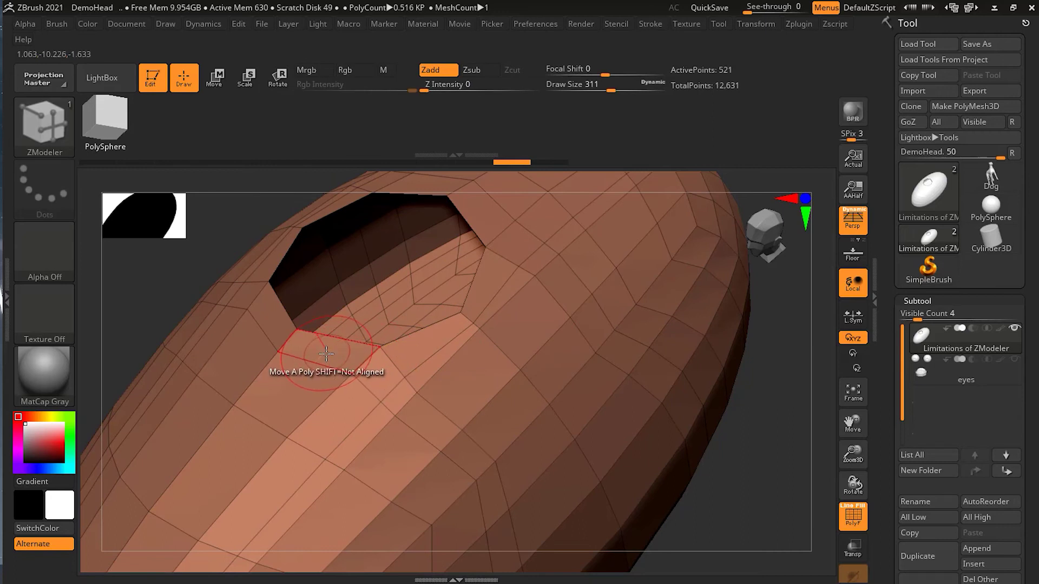
pyautogui.moveTo(326, 354)
pyautogui.mouseDown()
pyautogui.moveTo(417, 343)
pyautogui.moveTo(490, 290)
pyautogui.mouseUp()
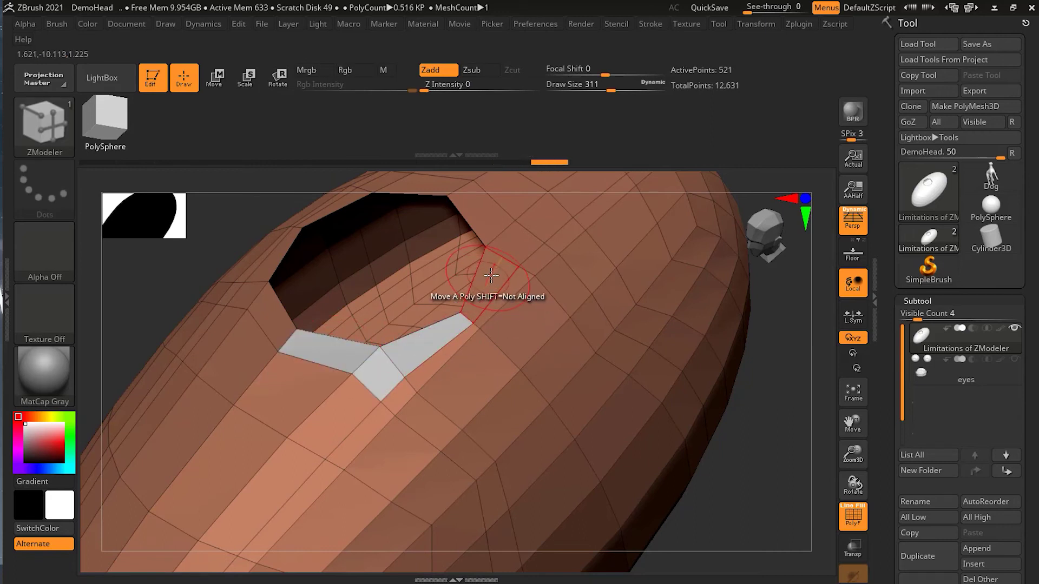
pyautogui.click(491, 276)
pyautogui.click(479, 219)
# Step: Add the top and left rim polygons so the grey polygroup forms a full ring
pyautogui.moveTo(424, 178)
pyautogui.mouseDown()
pyautogui.moveTo(383, 183)
pyautogui.moveTo(461, 220)
pyautogui.moveTo(435, 268)
pyautogui.mouseUp()
pyautogui.click(435, 267)
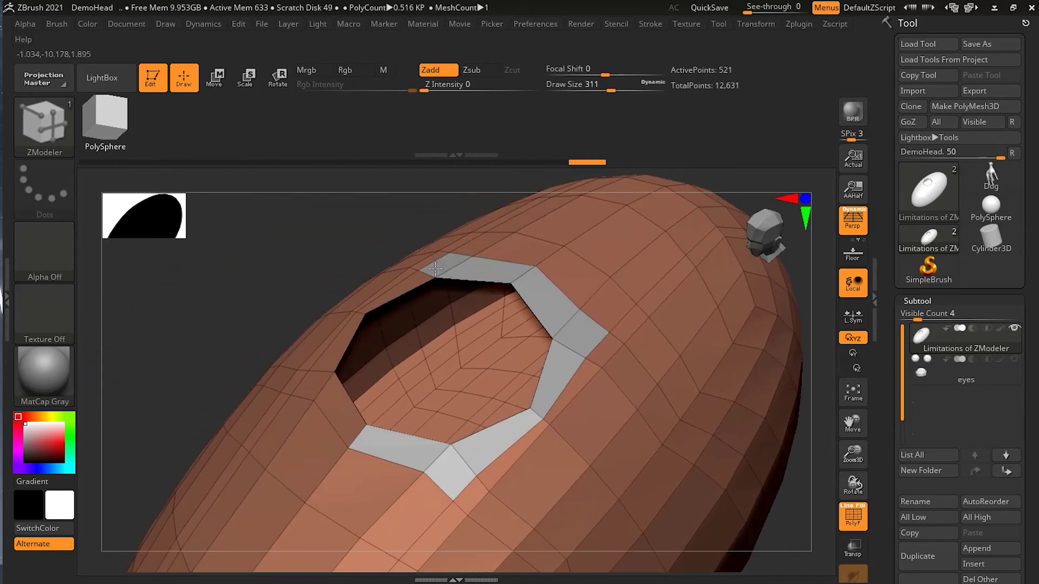
pyautogui.click(395, 289)
pyautogui.click(319, 378)
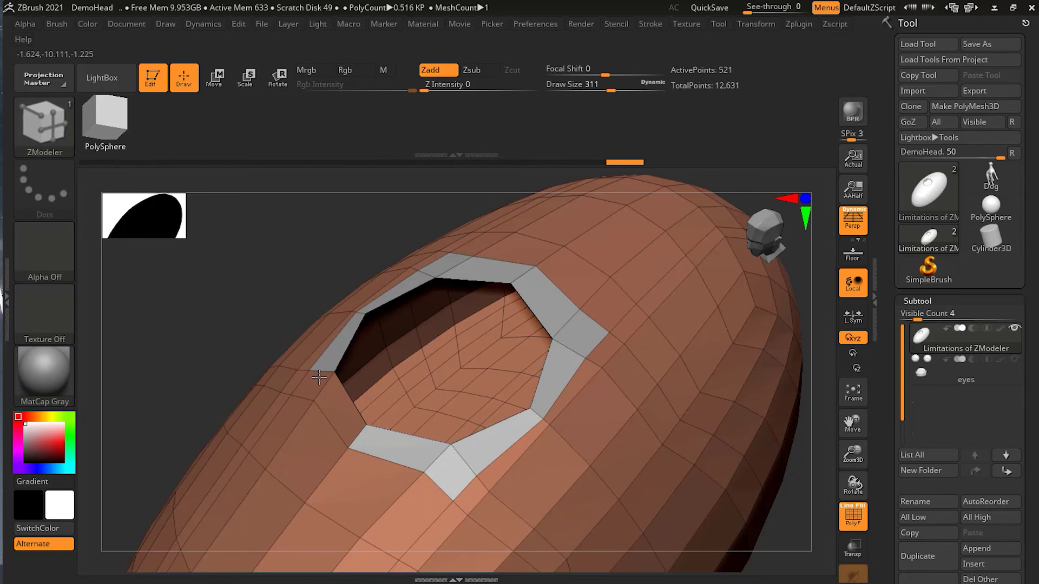
pyautogui.click(325, 387)
pyautogui.click(287, 394)
pyautogui.moveTo(276, 279); pyautogui.dragTo(220, 302)
pyautogui.moveTo(752, 387); pyautogui.dragTo(732, 399)
pyautogui.click(215, 78)
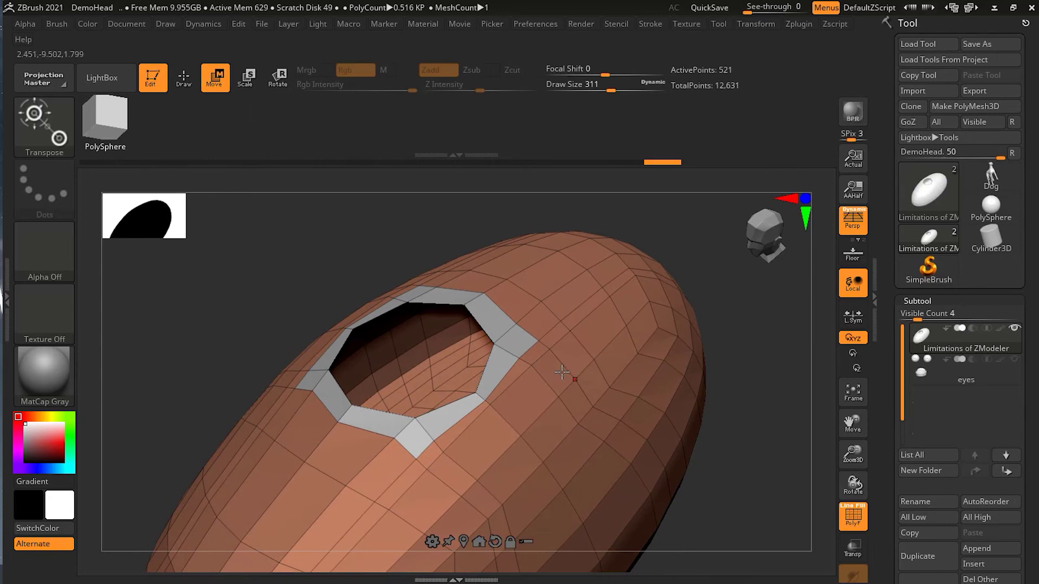
# Step: Bring up the Transpose gizmo and mask everything except the grey rim polygroup
pyautogui.moveTo(487, 404); pyautogui.dragTo(493, 408)
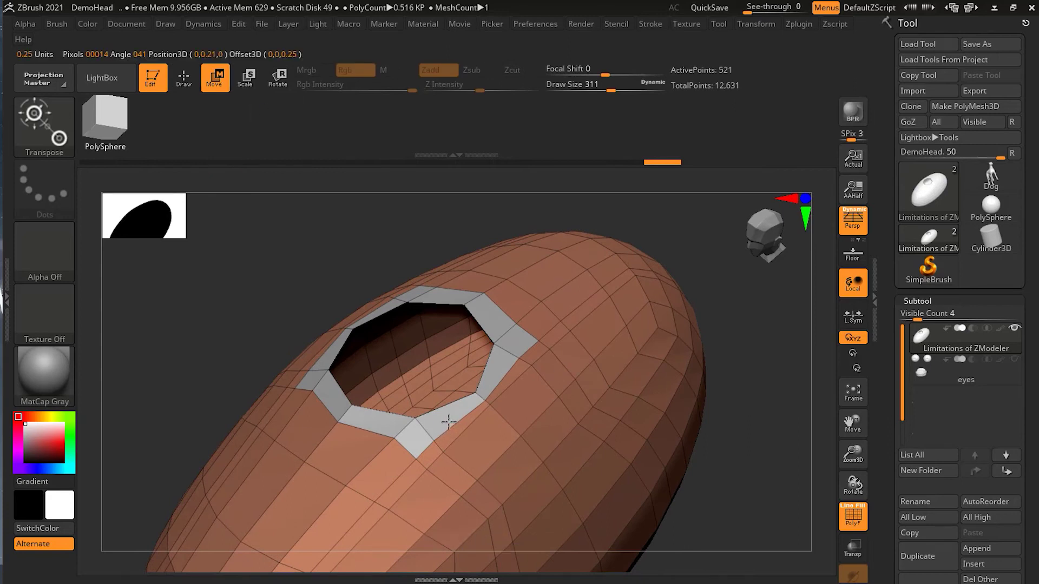
pyautogui.press('y')
pyautogui.moveTo(453, 457); pyautogui.dragTo(451, 466)
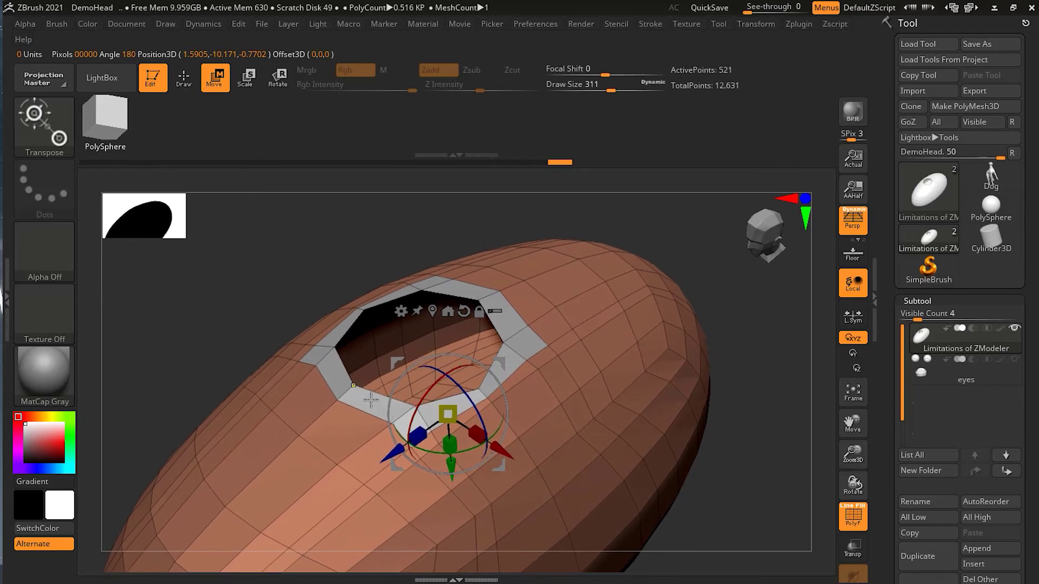
pyautogui.keyDown('ctrl'); pyautogui.click(371, 400); pyautogui.keyUp('ctrl')
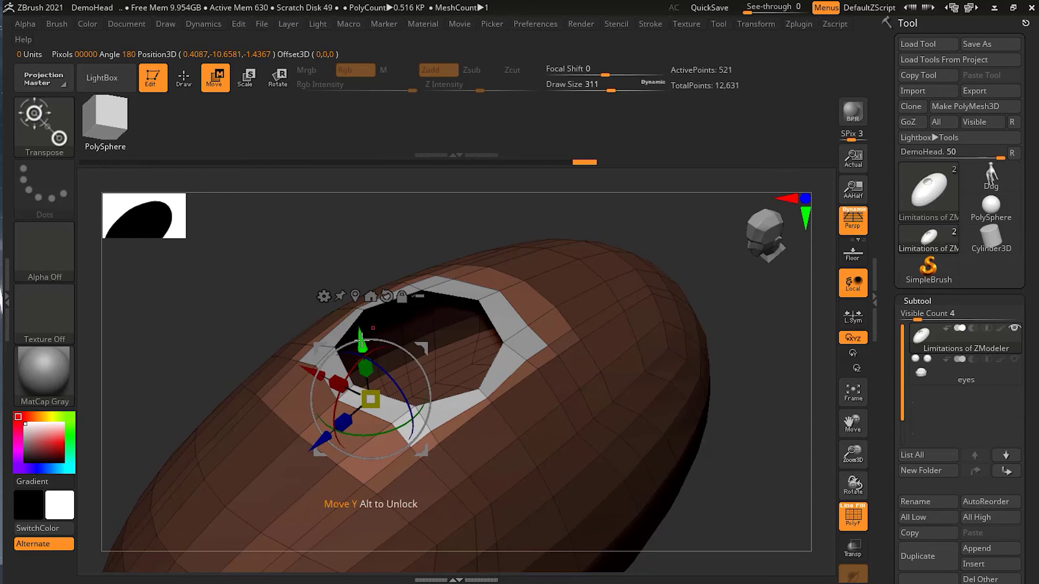
# Step: Drag the grey rim upward along the Y axis to raise it into a neck
pyautogui.moveTo(362, 336); pyautogui.dragTo(349, 277)
pyautogui.moveTo(761, 443); pyautogui.dragTo(755, 404)
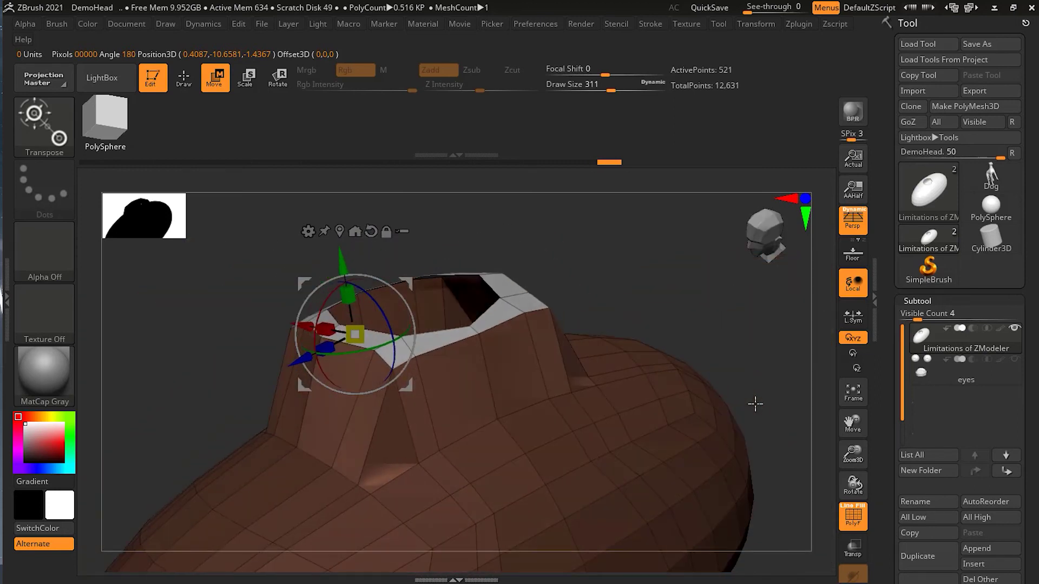
pyautogui.press('super')
pyautogui.press('super')
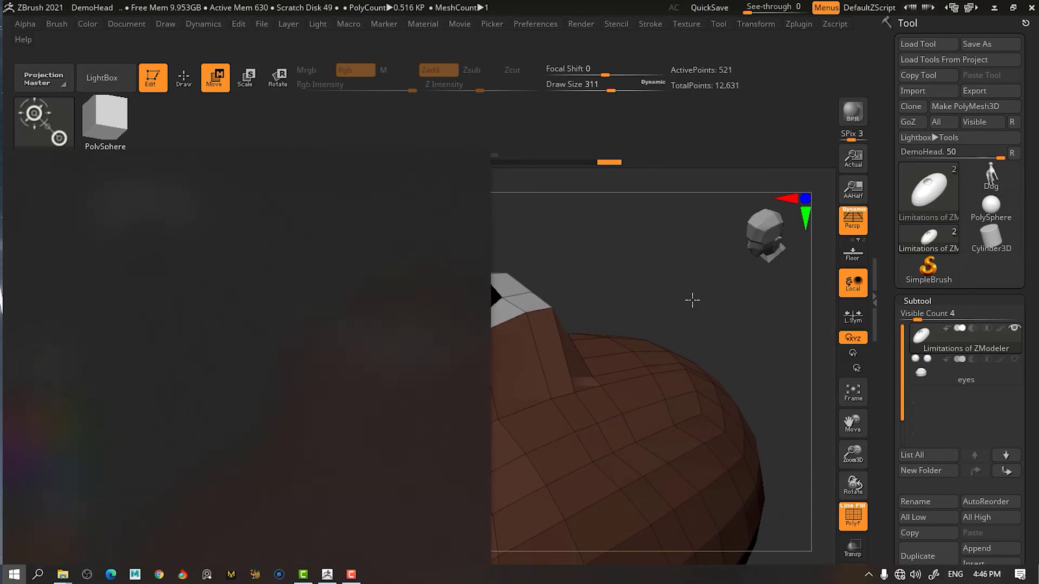
pyautogui.moveTo(717, 287); pyautogui.dragTo(611, 290)
pyautogui.moveTo(363, 283)
pyautogui.mouseDown()
pyautogui.moveTo(363, 268)
pyautogui.moveTo(364, 285)
pyautogui.mouseUp()
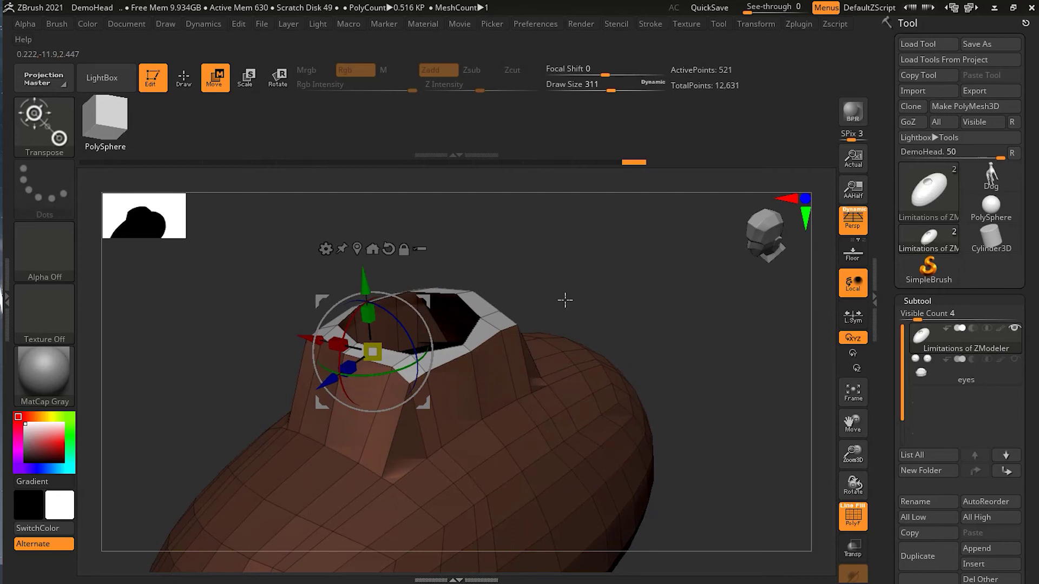
pyautogui.click(184, 79)
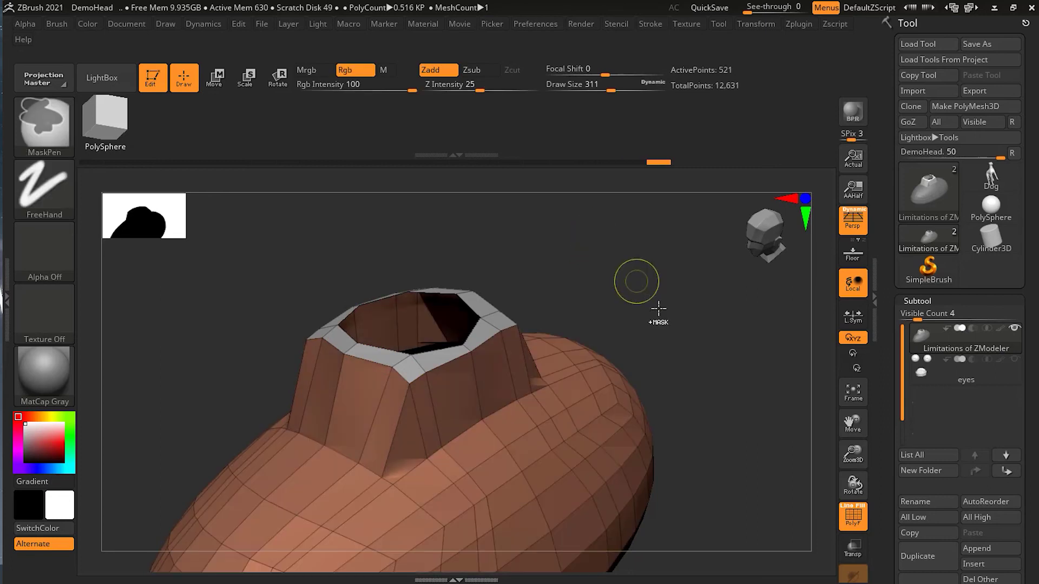
pyautogui.moveTo(701, 346); pyautogui.dragTo(647, 348)
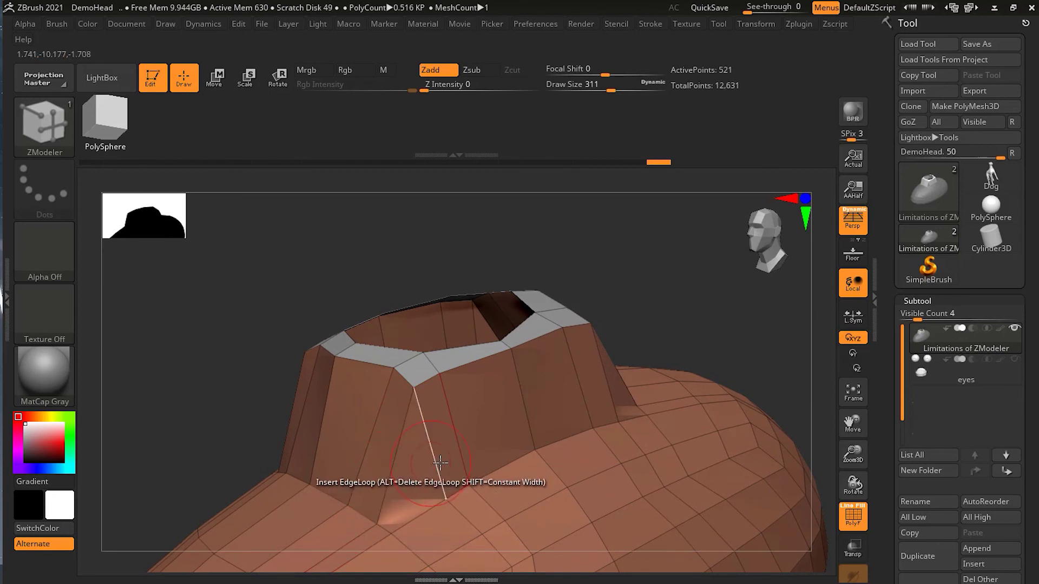
pyautogui.moveTo(239, 339)
pyautogui.mouseDown()
pyautogui.moveTo(174, 352)
pyautogui.moveTo(250, 376)
pyautogui.moveTo(246, 357)
pyautogui.mouseUp()
pyautogui.moveTo(628, 274); pyautogui.dragTo(659, 251)
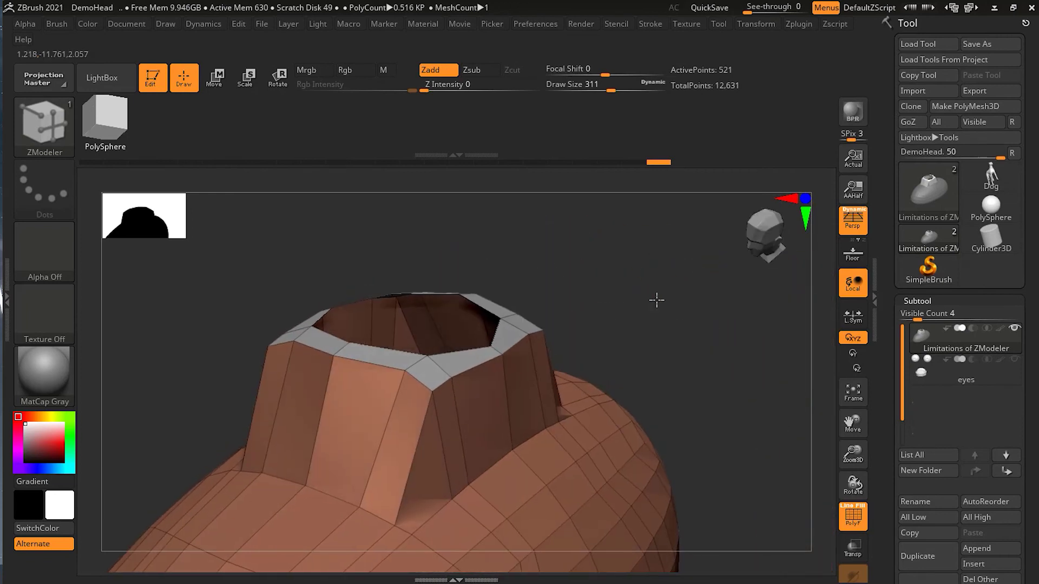
pyautogui.moveTo(656, 298); pyautogui.dragTo(699, 404)
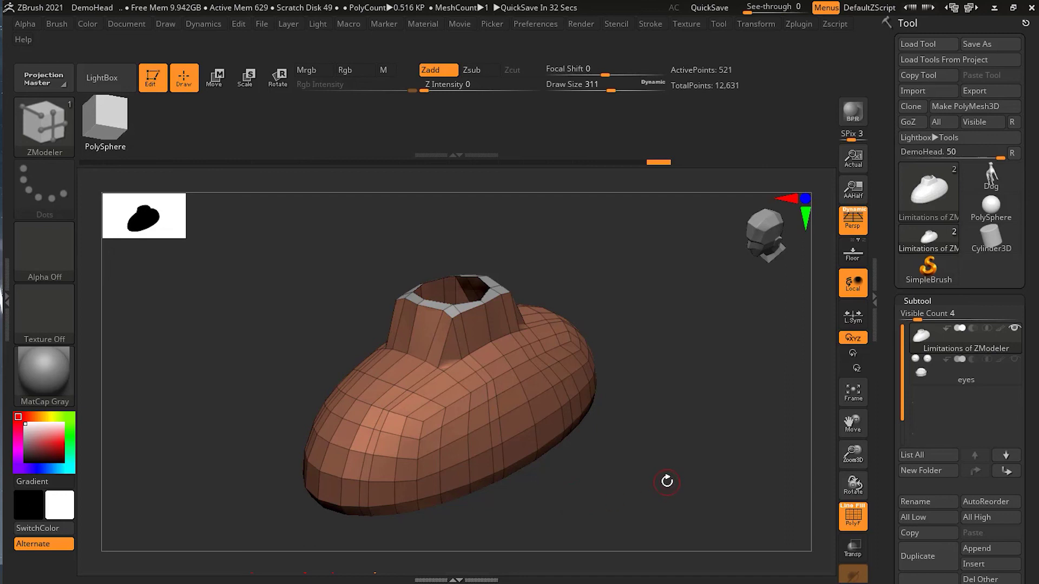
pyautogui.moveTo(666, 480)
pyautogui.keyDown('alt'); pyautogui.mouseDown()
pyautogui.moveTo(691, 497)
pyautogui.moveTo(681, 492)
pyautogui.moveTo(703, 490)
pyautogui.moveTo(687, 475)
pyautogui.moveTo(652, 487)
pyautogui.moveTo(654, 478)
pyautogui.mouseUp(); pyautogui.keyUp('alt')
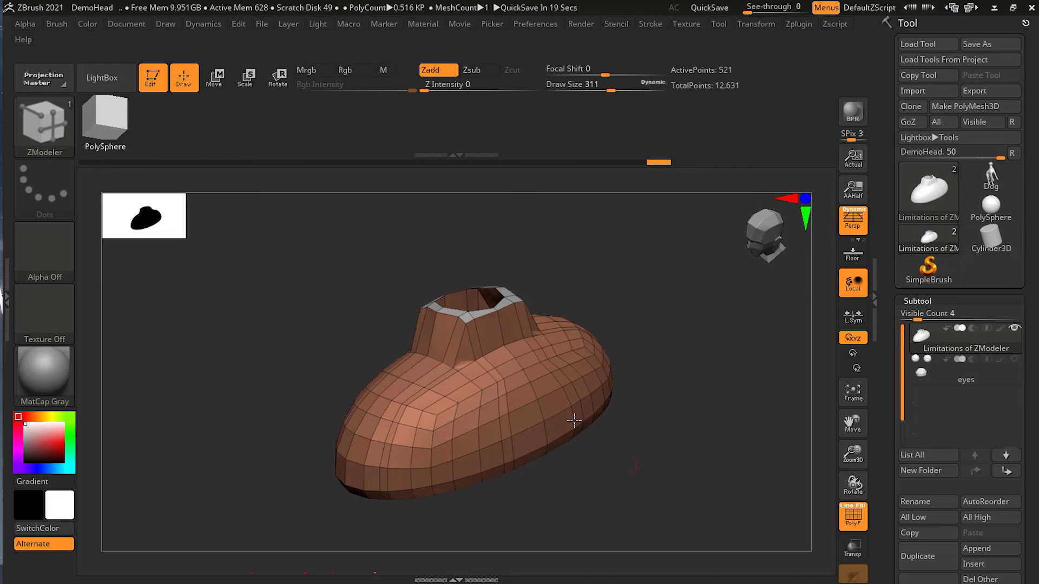
pyautogui.moveTo(44, 127)
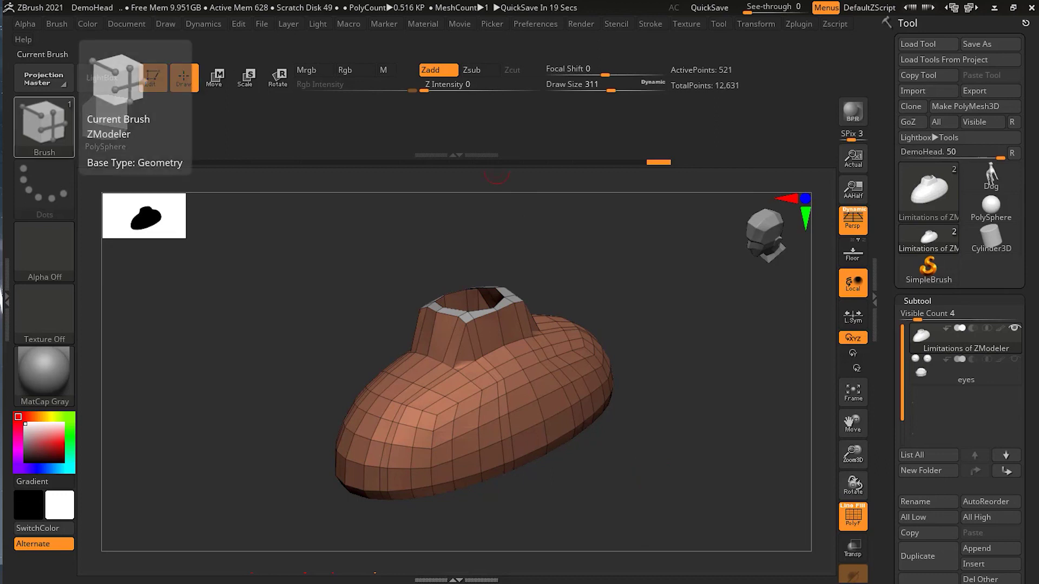